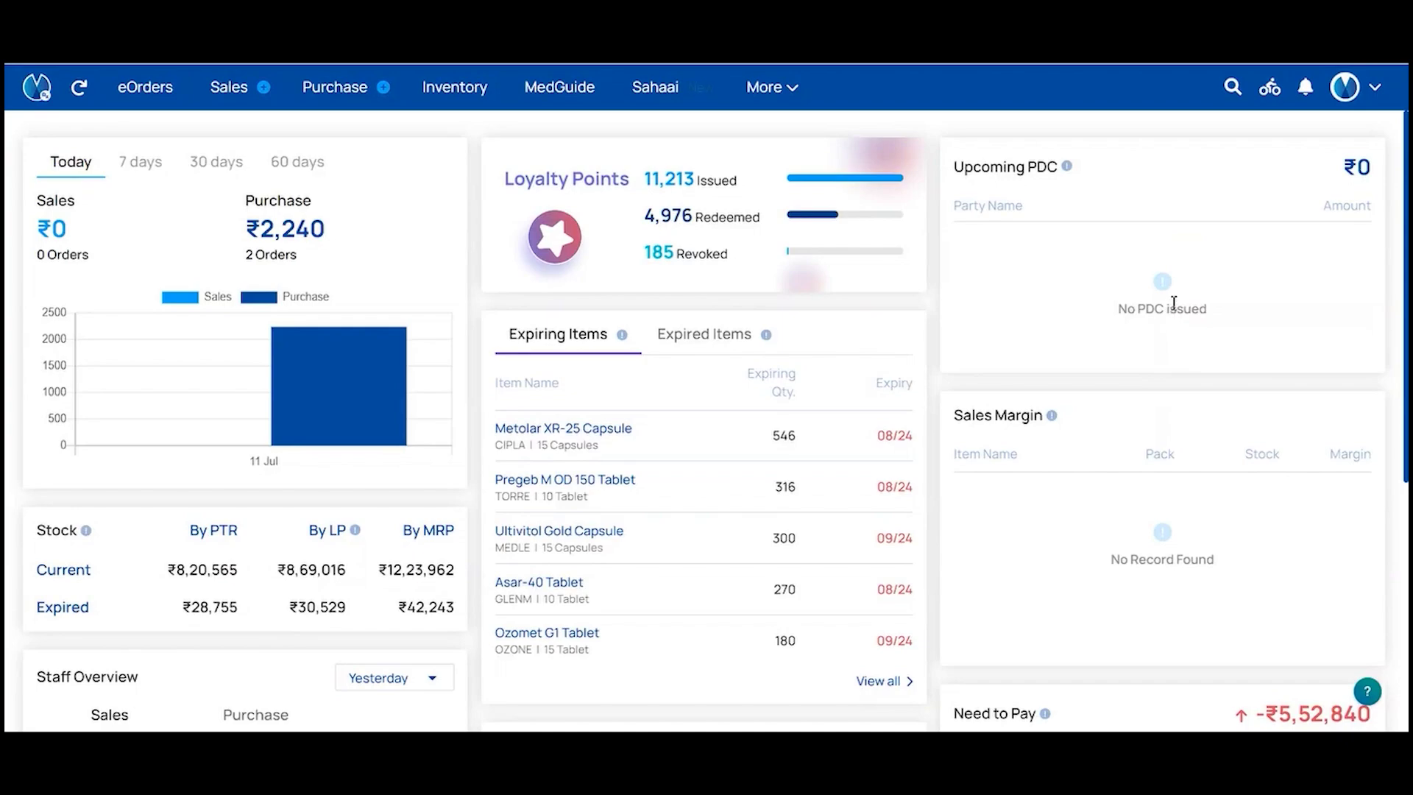
- Start a new B2B sales bill
click(782, 98)
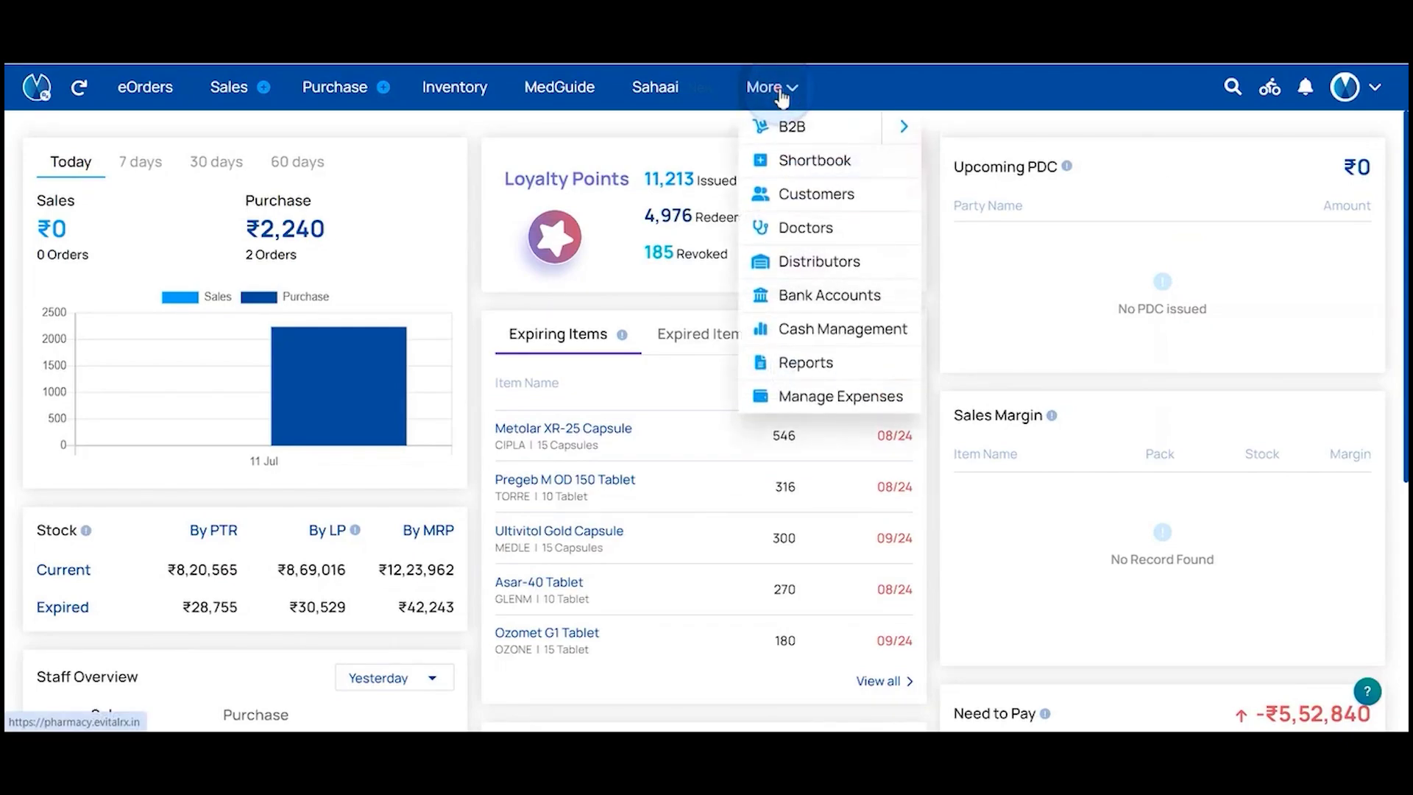
mouse_move(899, 127)
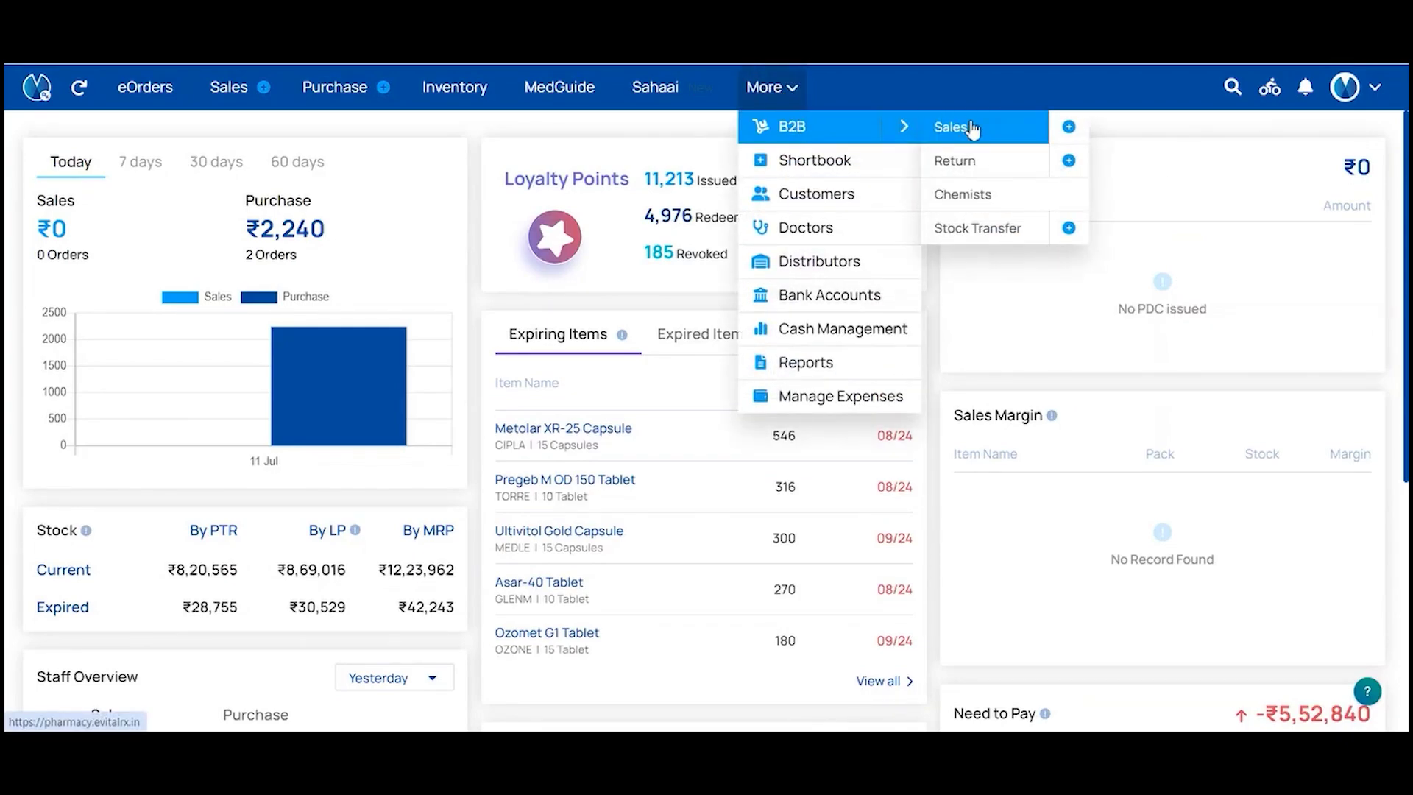
click(1069, 127)
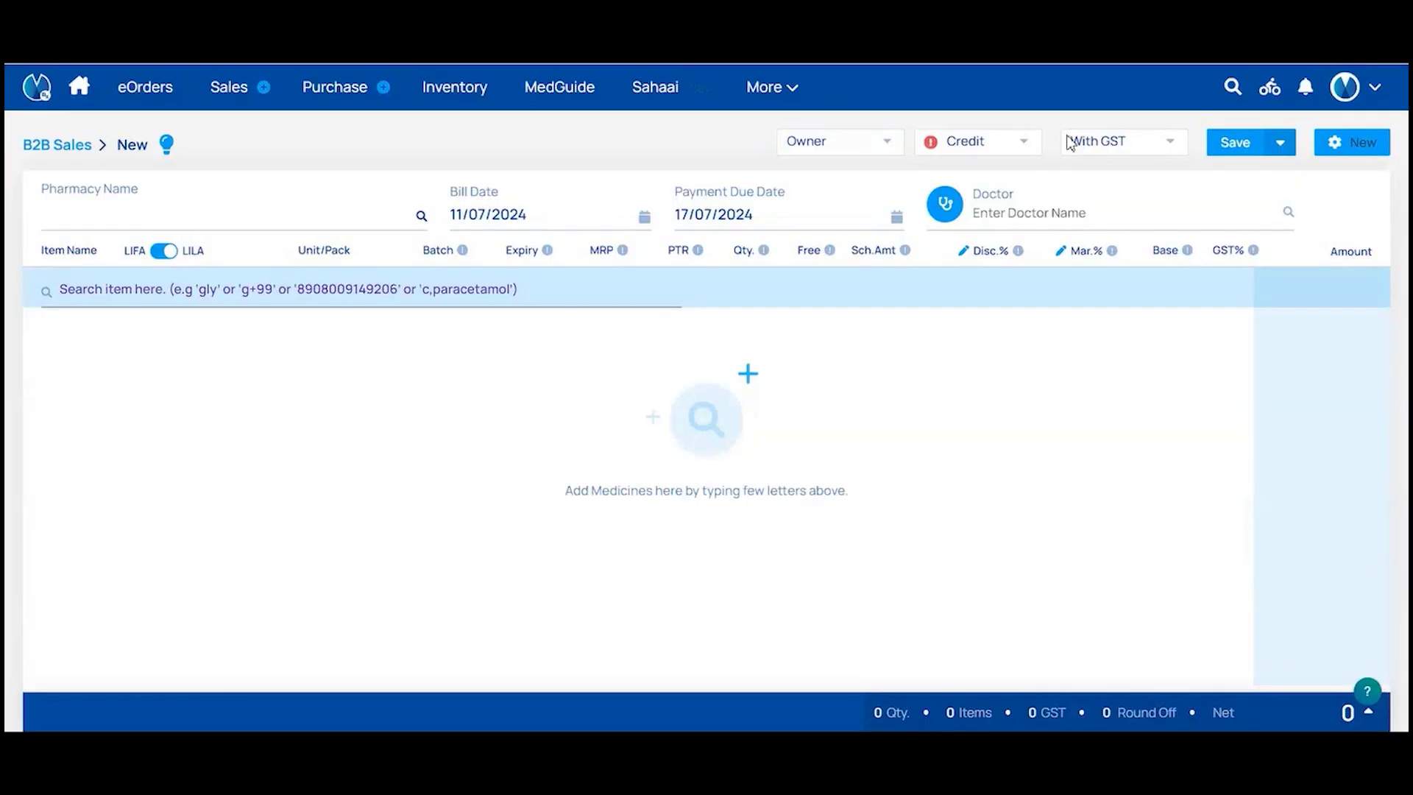
- Search for the pharmacy "Omdds" and open the new-pharmacy entry form for a pharmacy without GSTIN/PAN
click(181, 214)
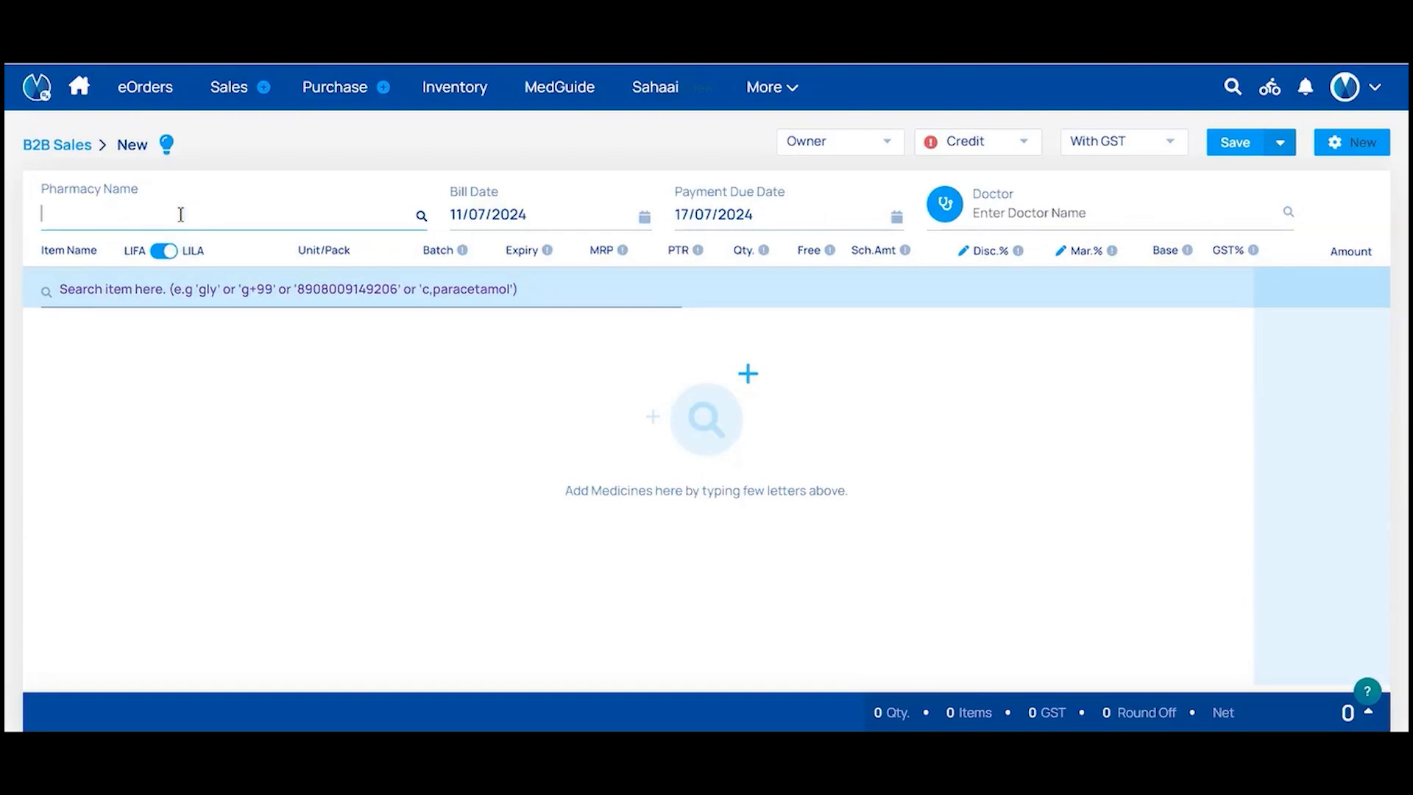
text(Omdds)
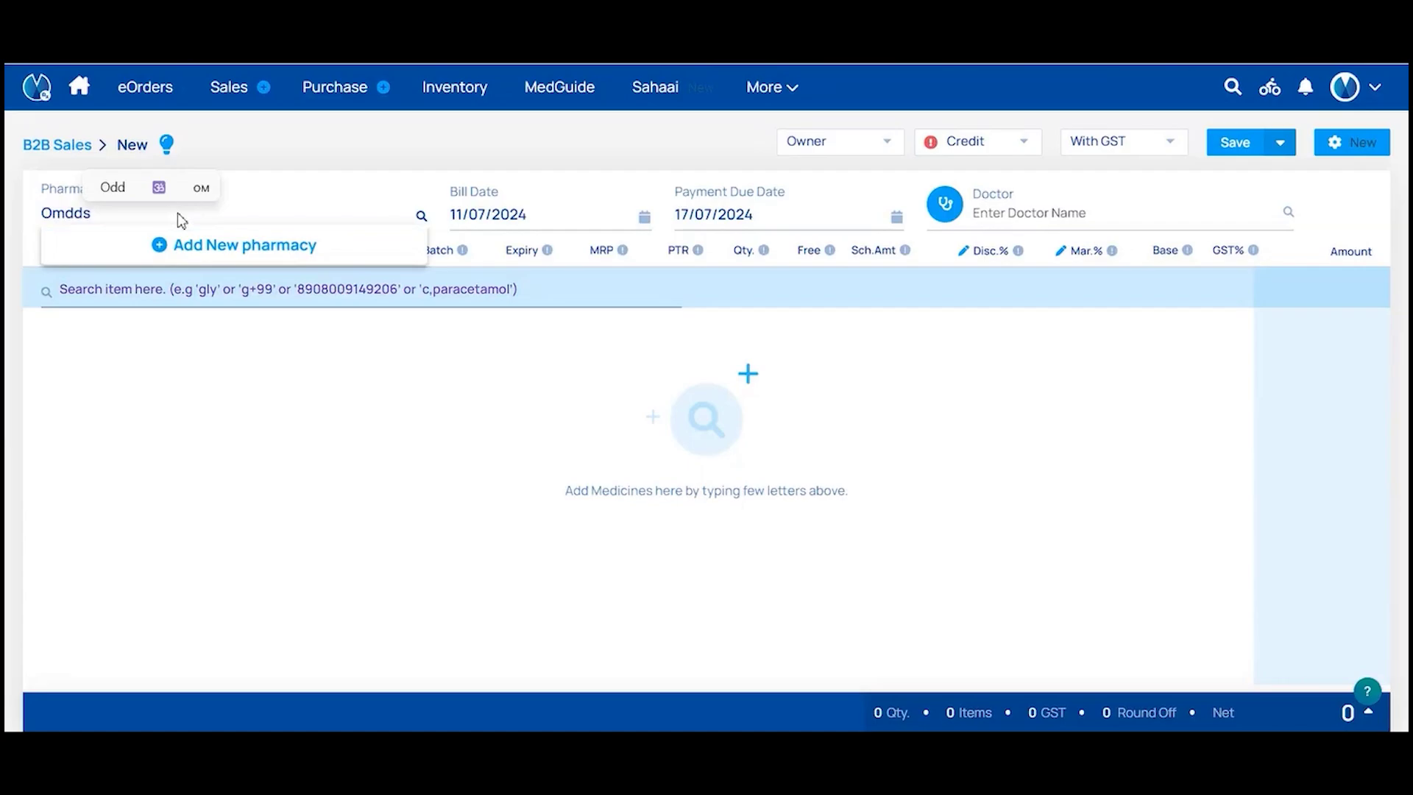
click(182, 244)
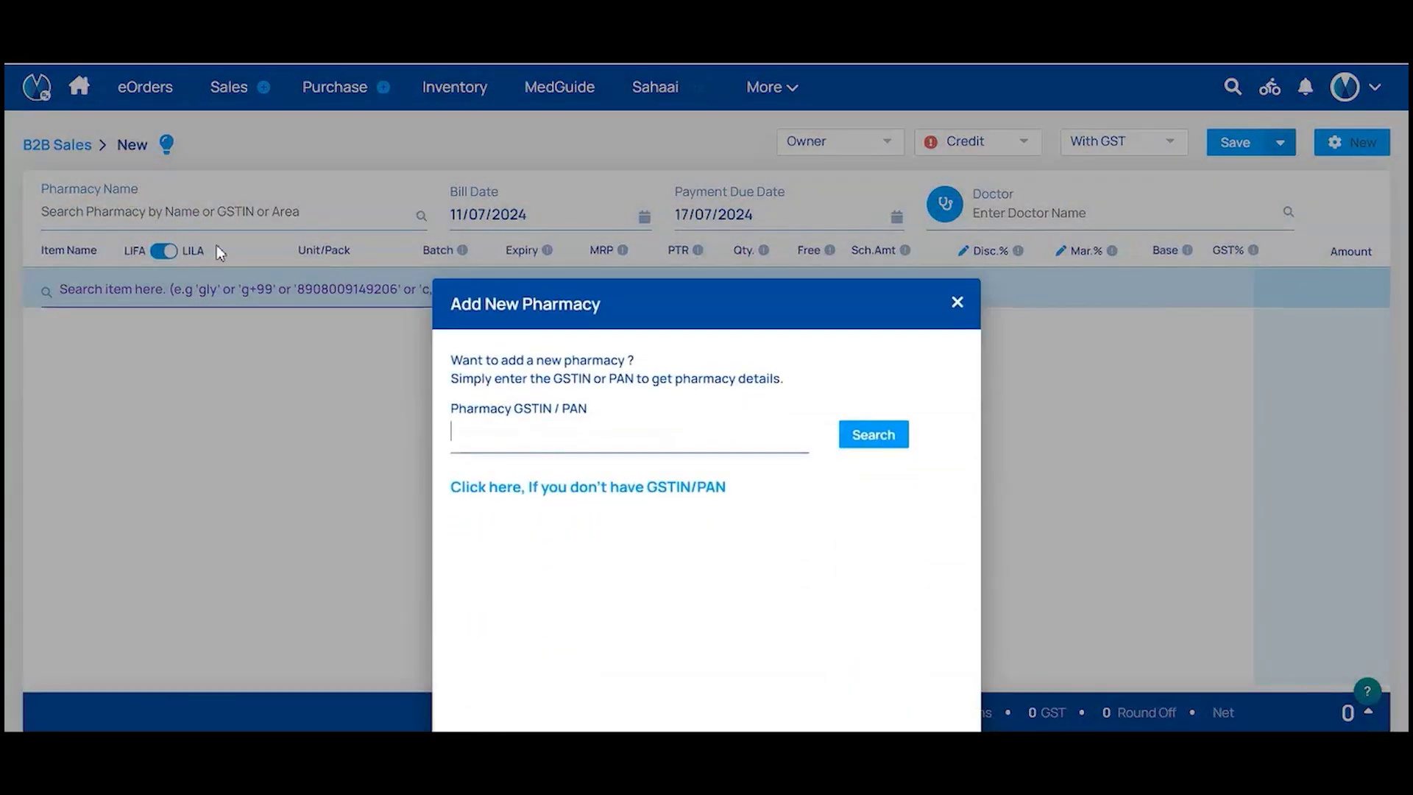
click(489, 444)
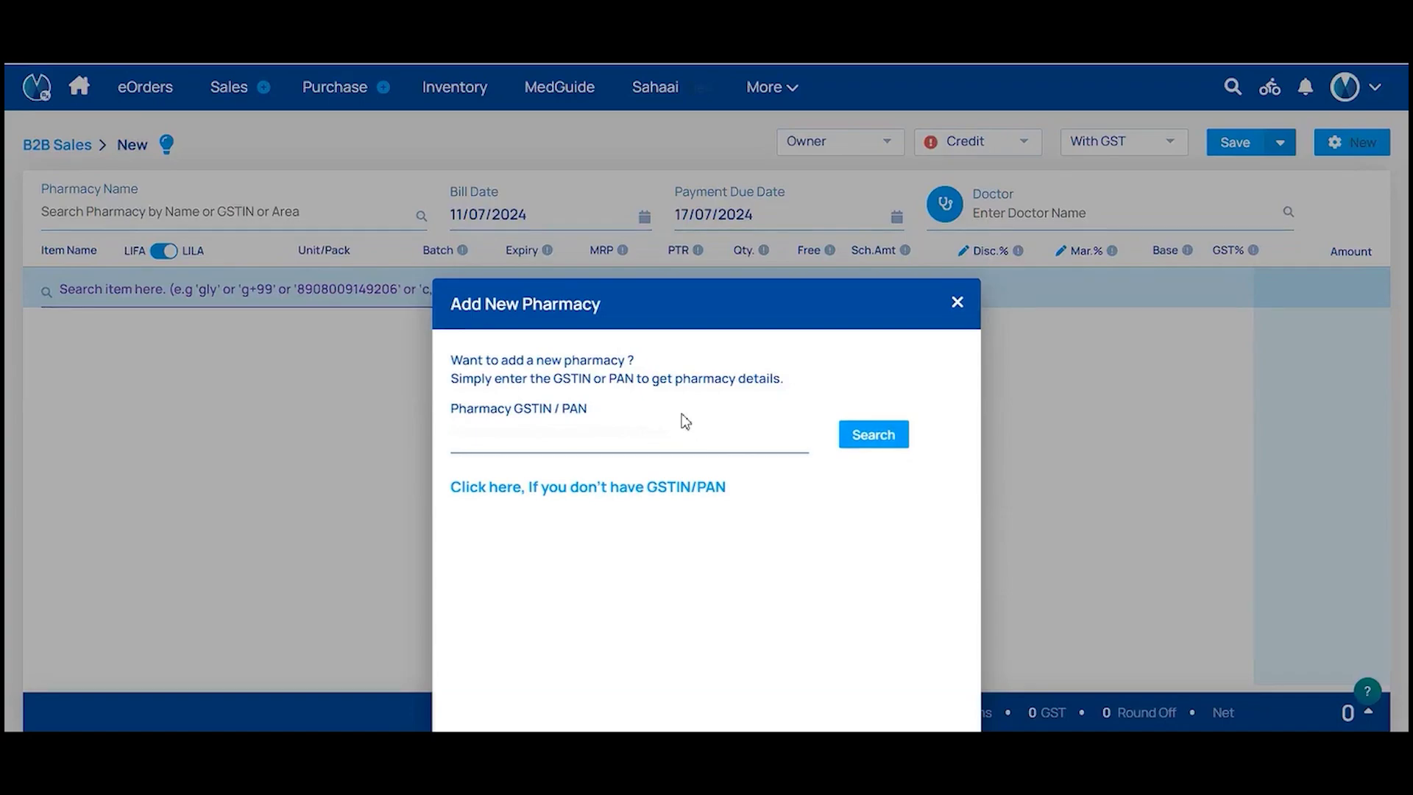
click(638, 492)
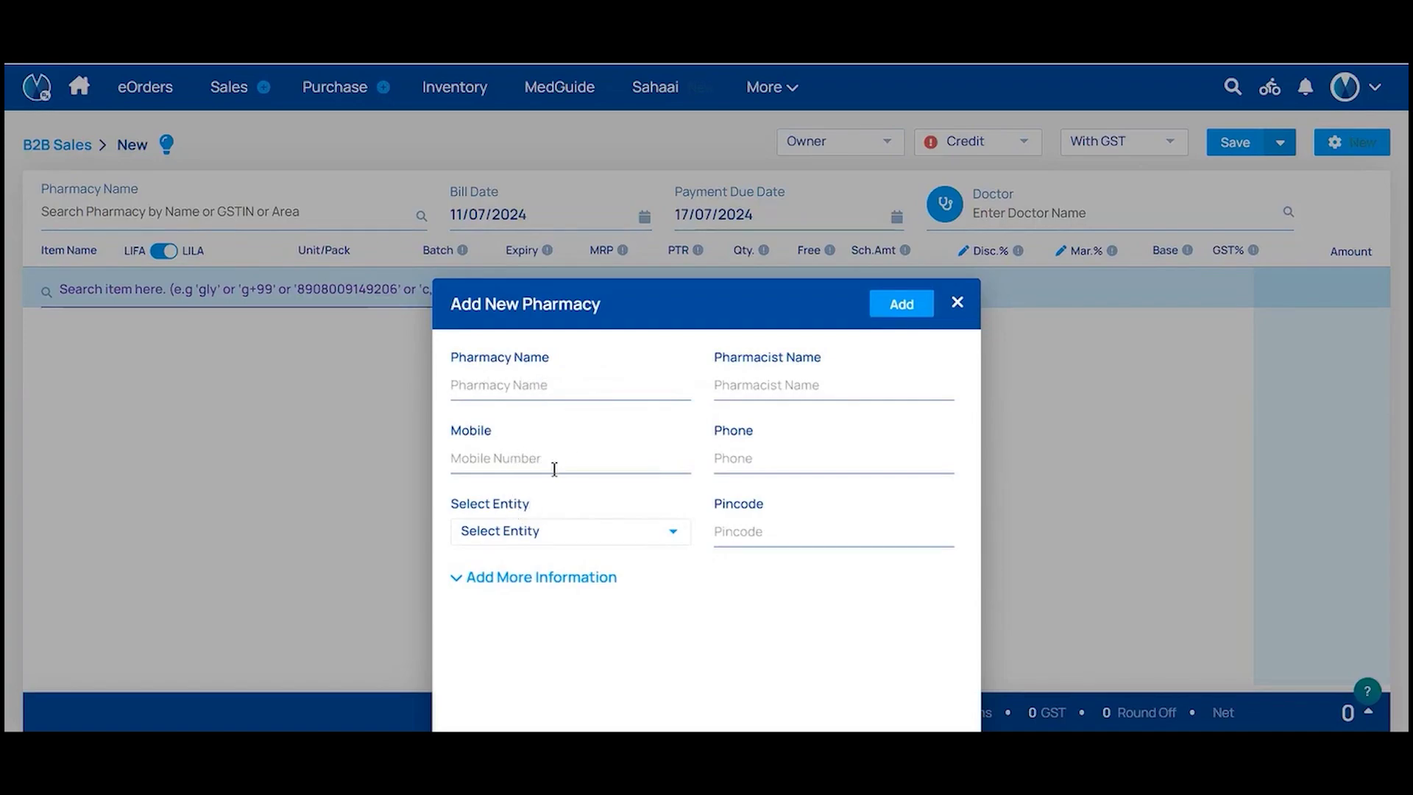
- Examine the entity choices and additional information fields of the new-pharmacy form, leaving it without adding a pharmacy
click(532, 532)
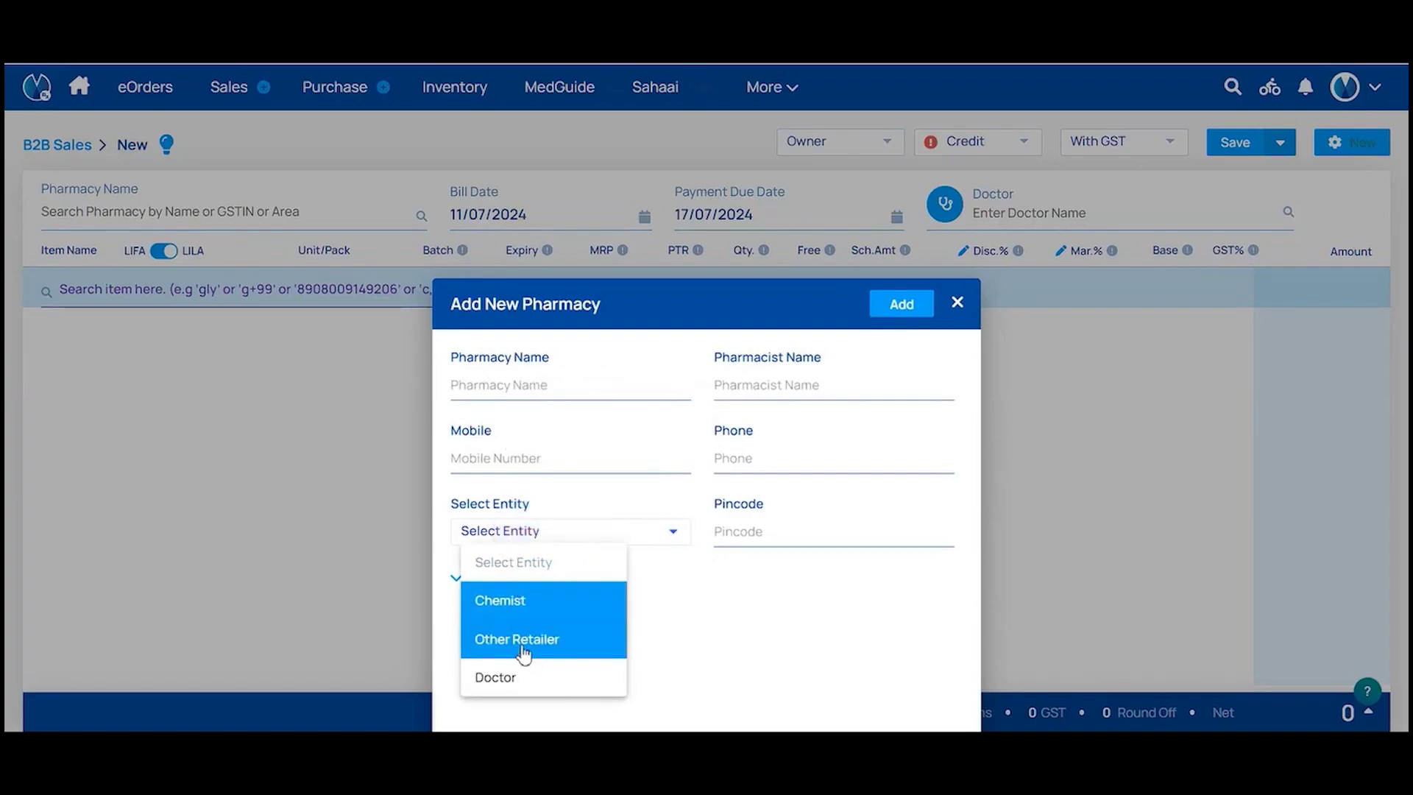
click(670, 603)
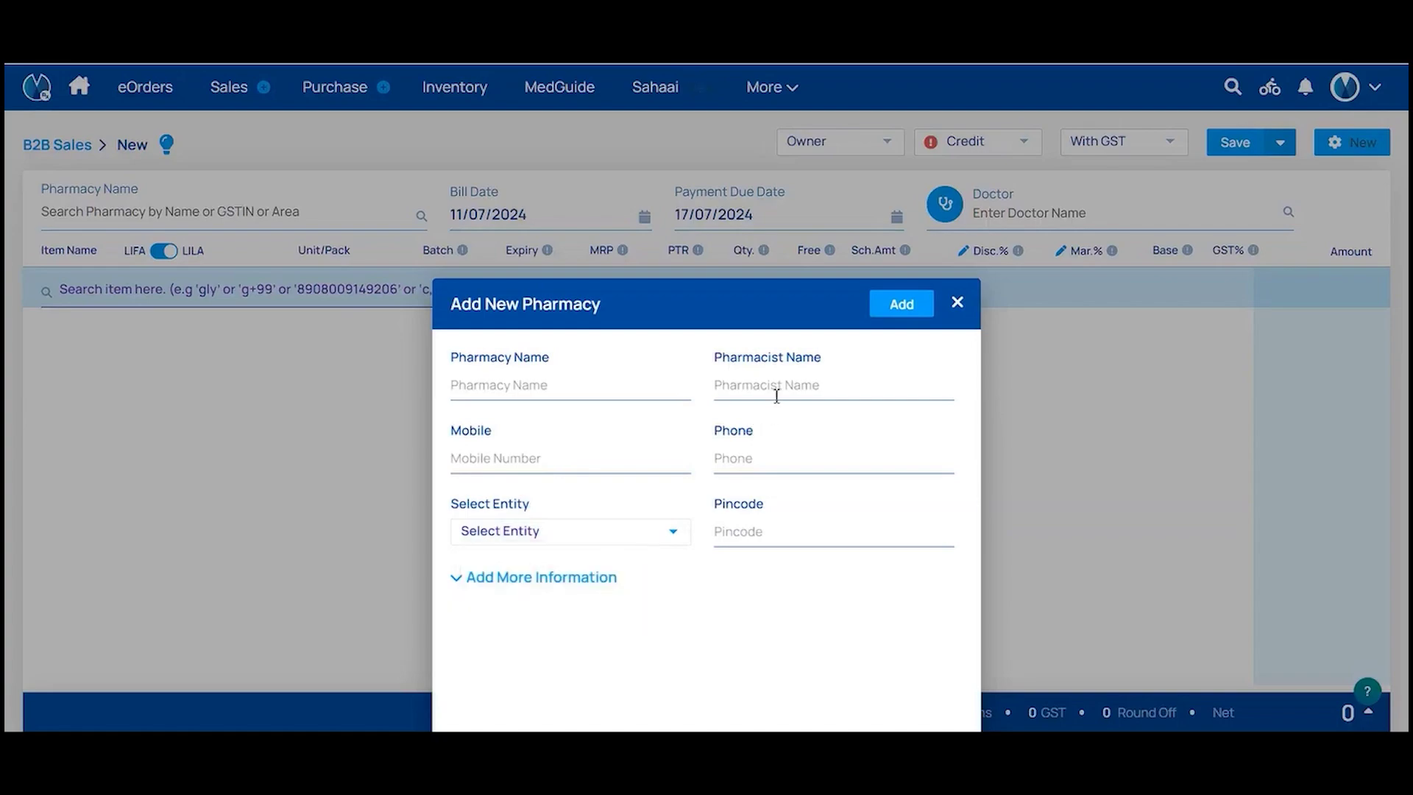
click(544, 577)
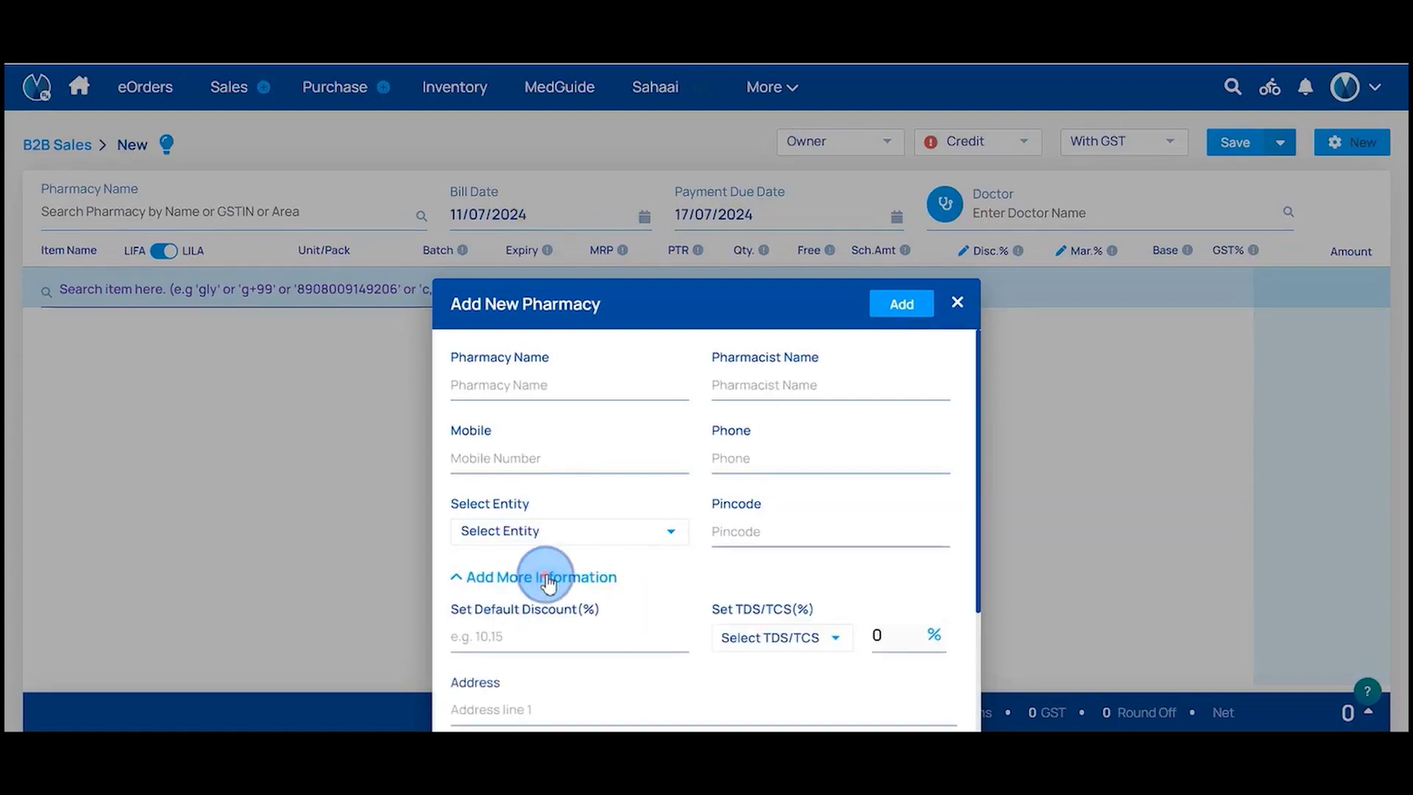
scroll(625, 678, down, 3)
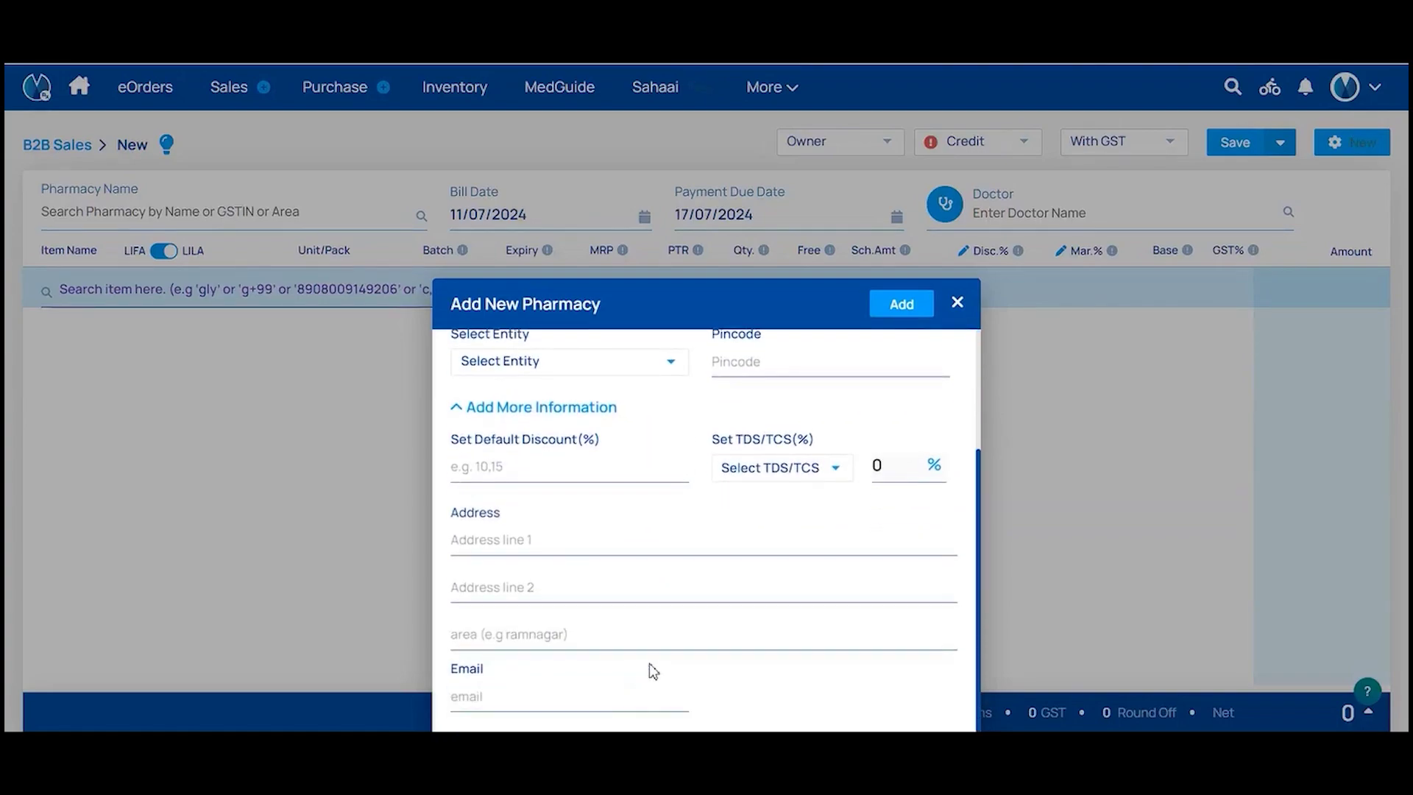
scroll(593, 442, up, 3)
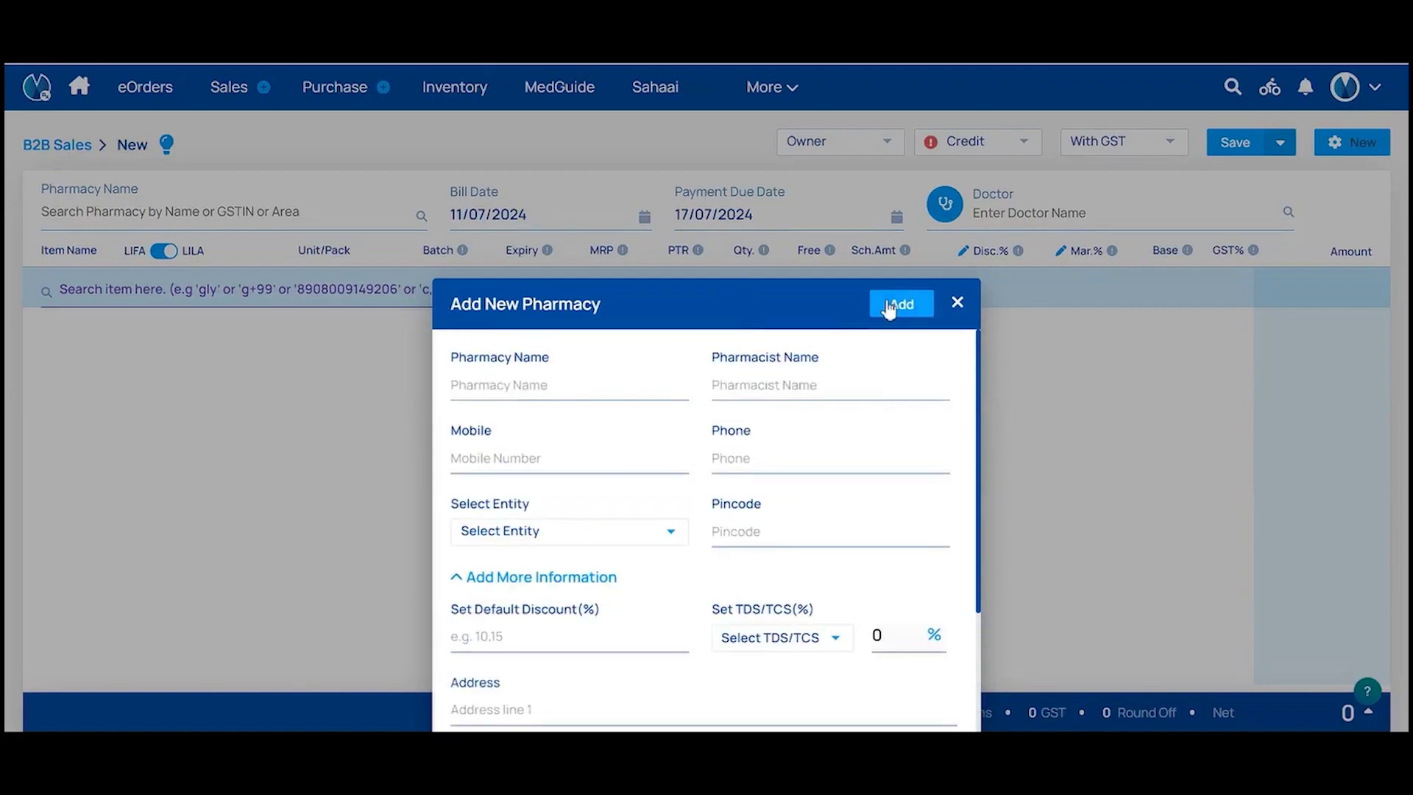
click(957, 303)
- Set Jain Medical as the bill's pharmacy and assign the first doctor suggested for the searched name
click(352, 215)
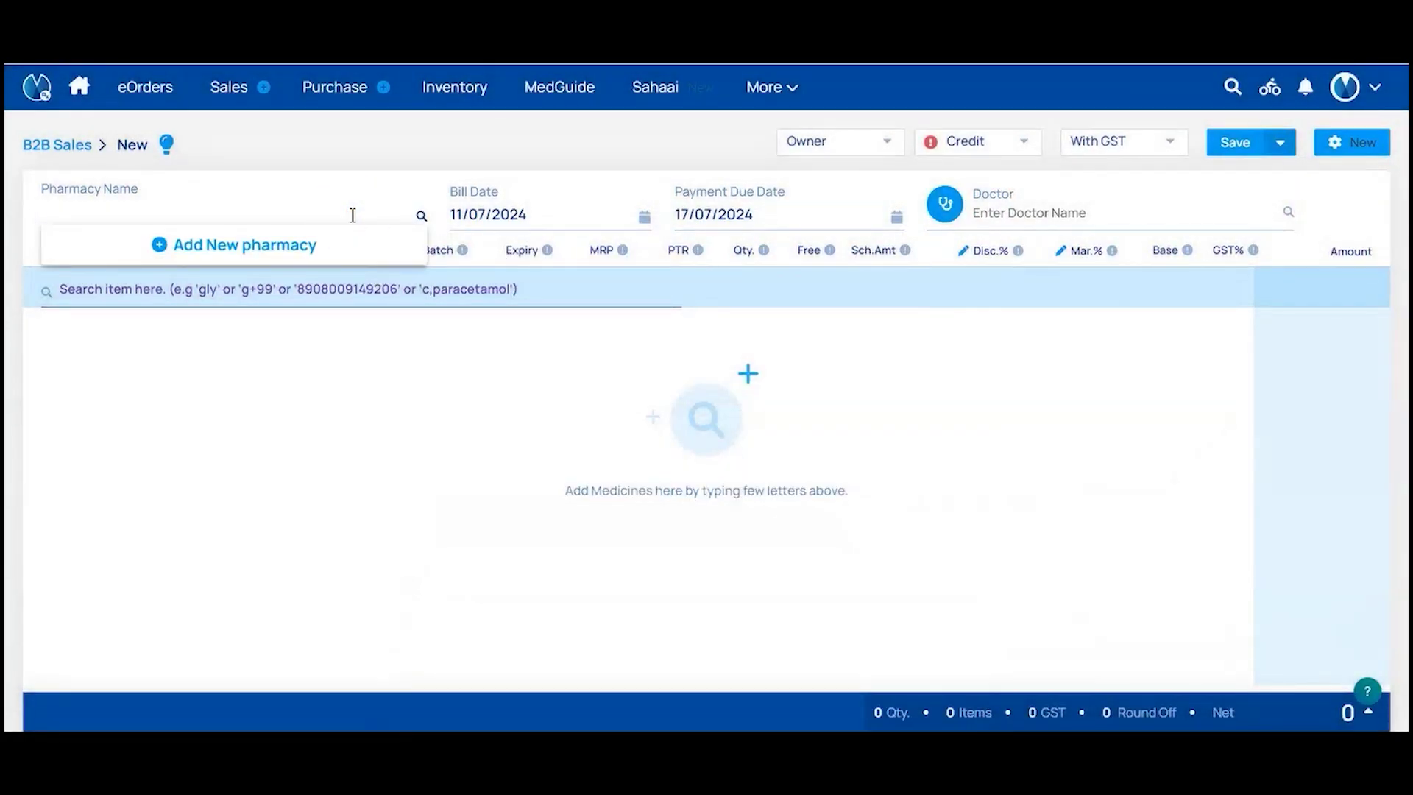
text(Jain)
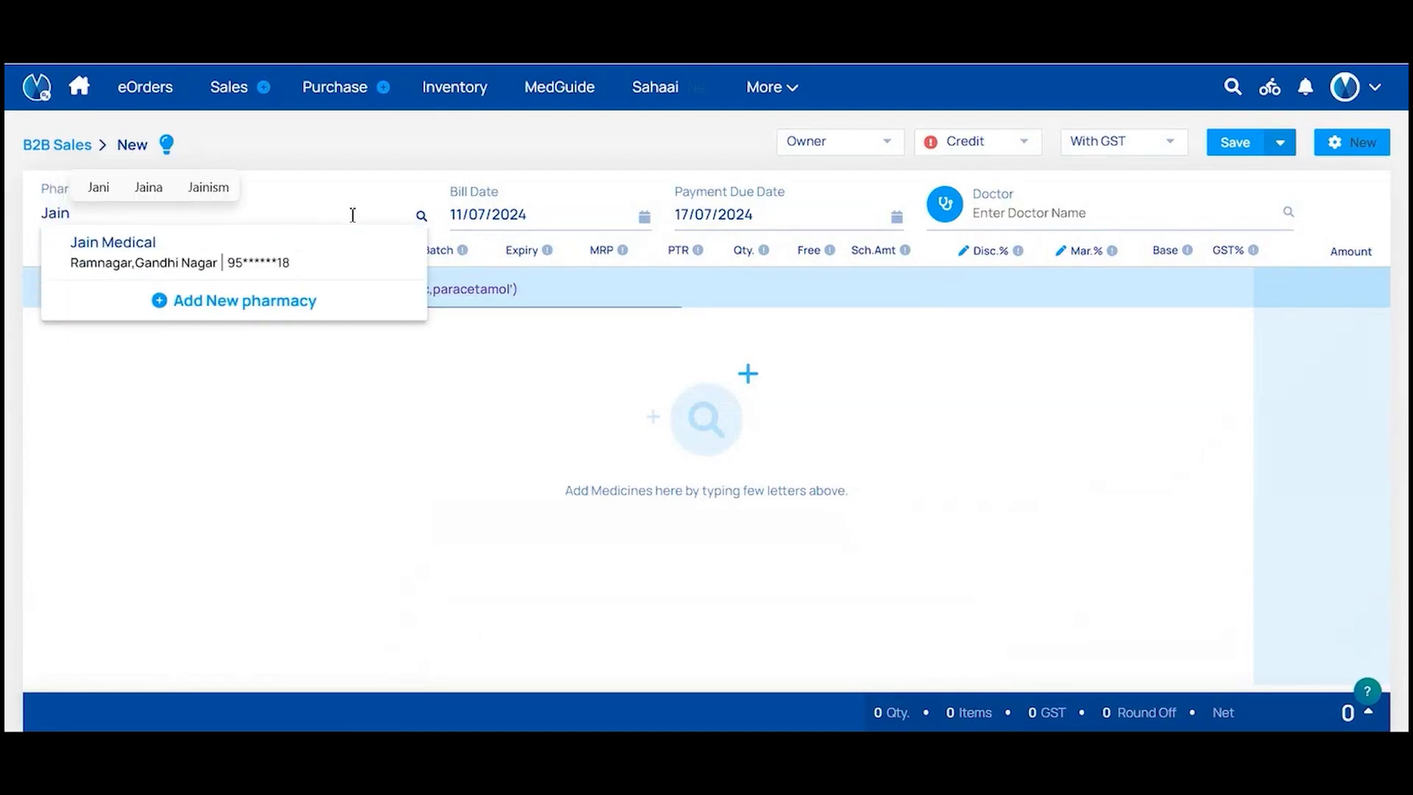
click(345, 261)
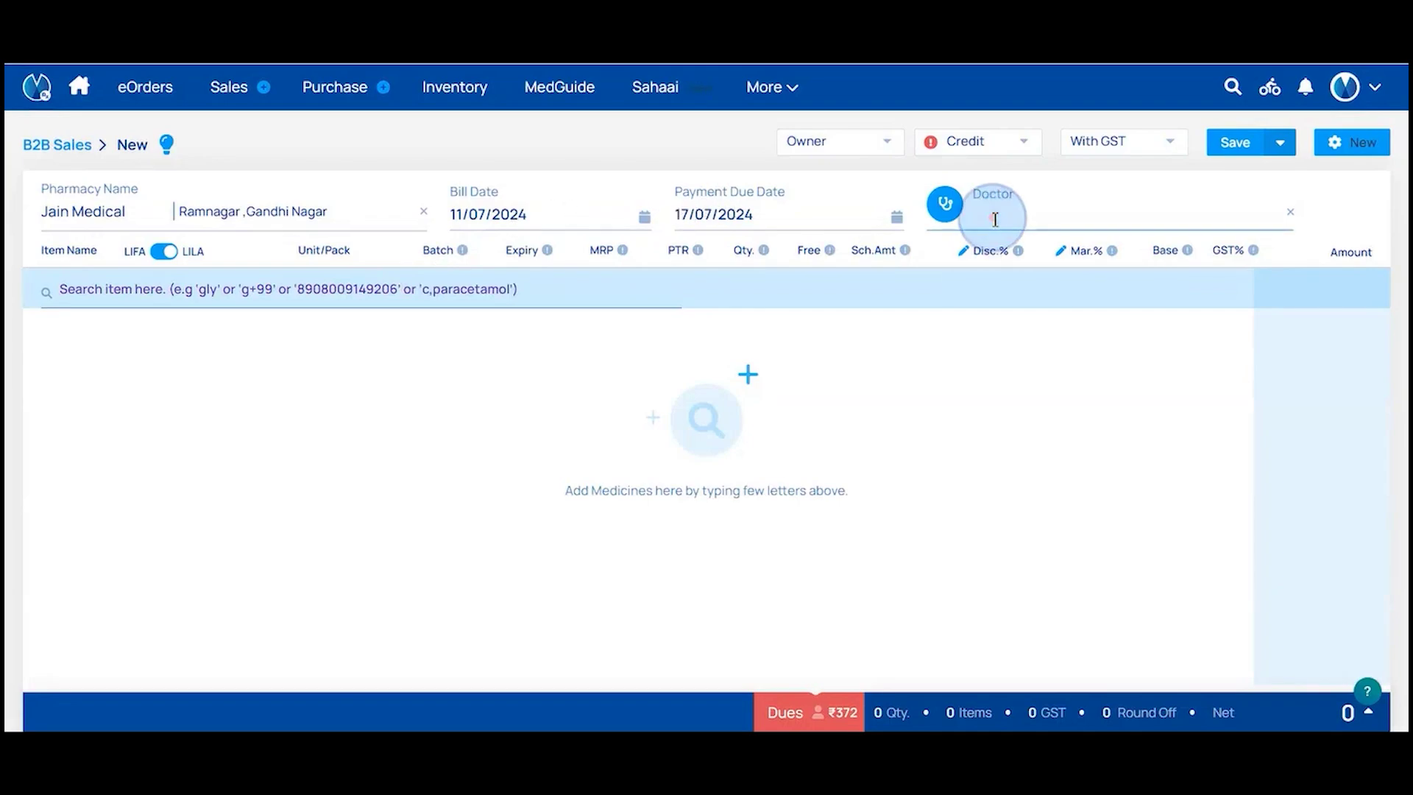
text(Ha)
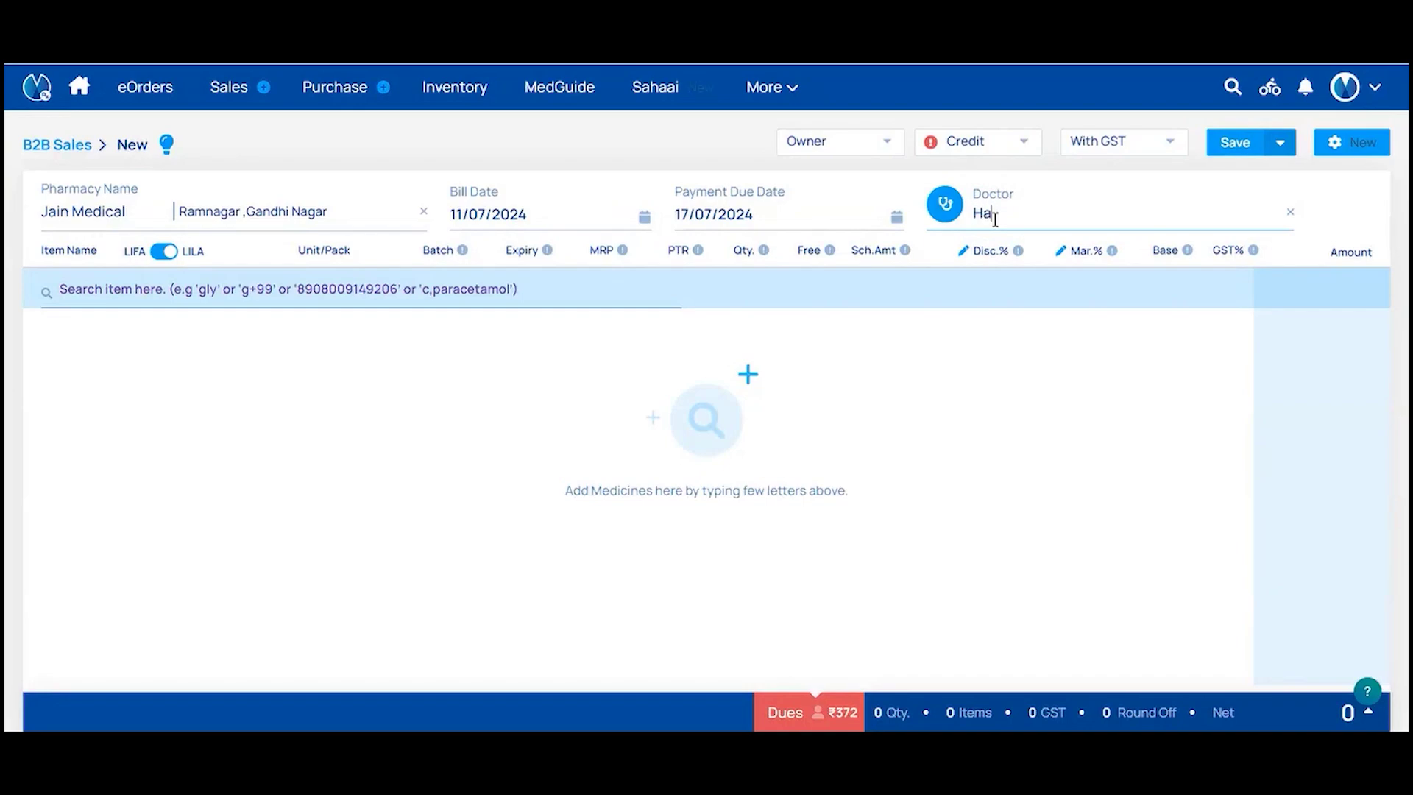
text(rd)
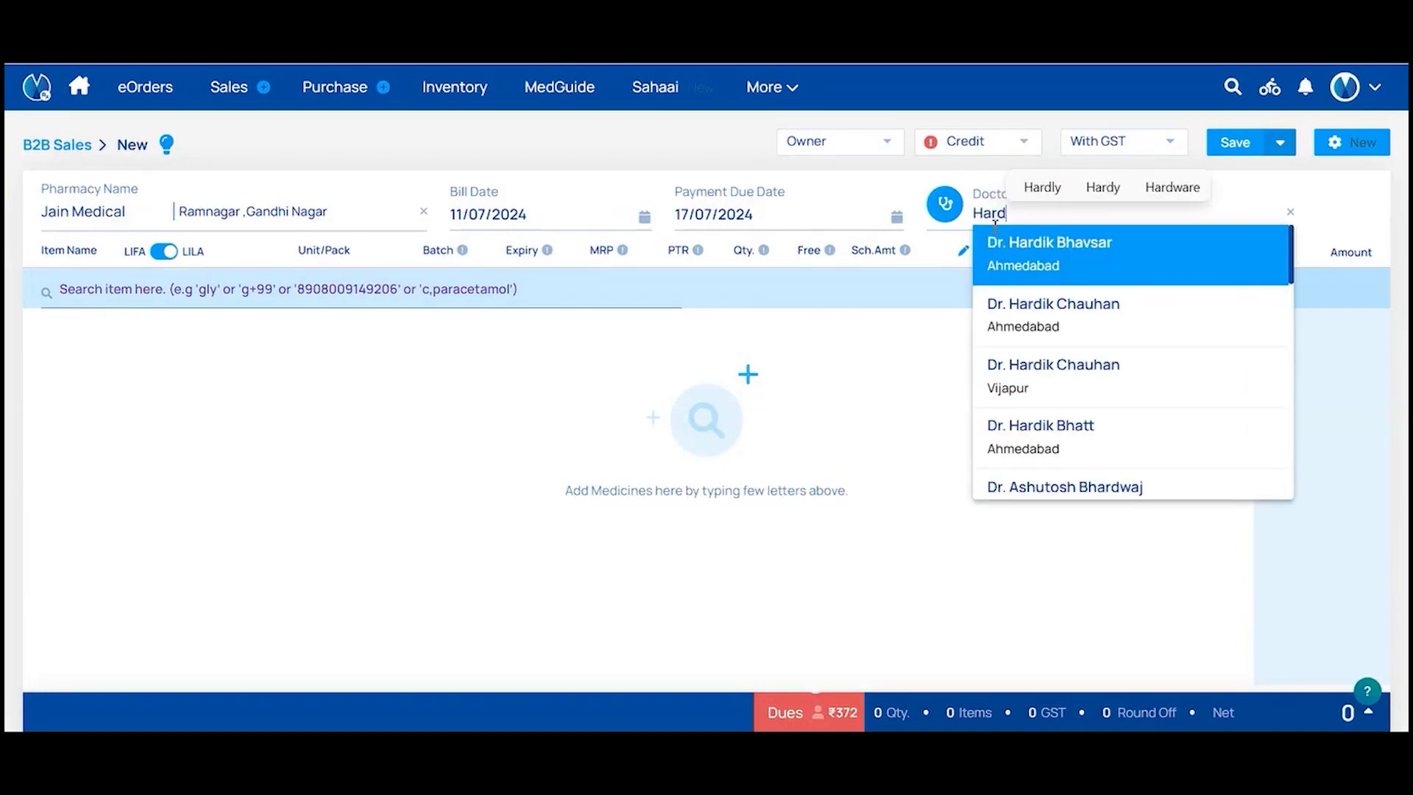
click(978, 264)
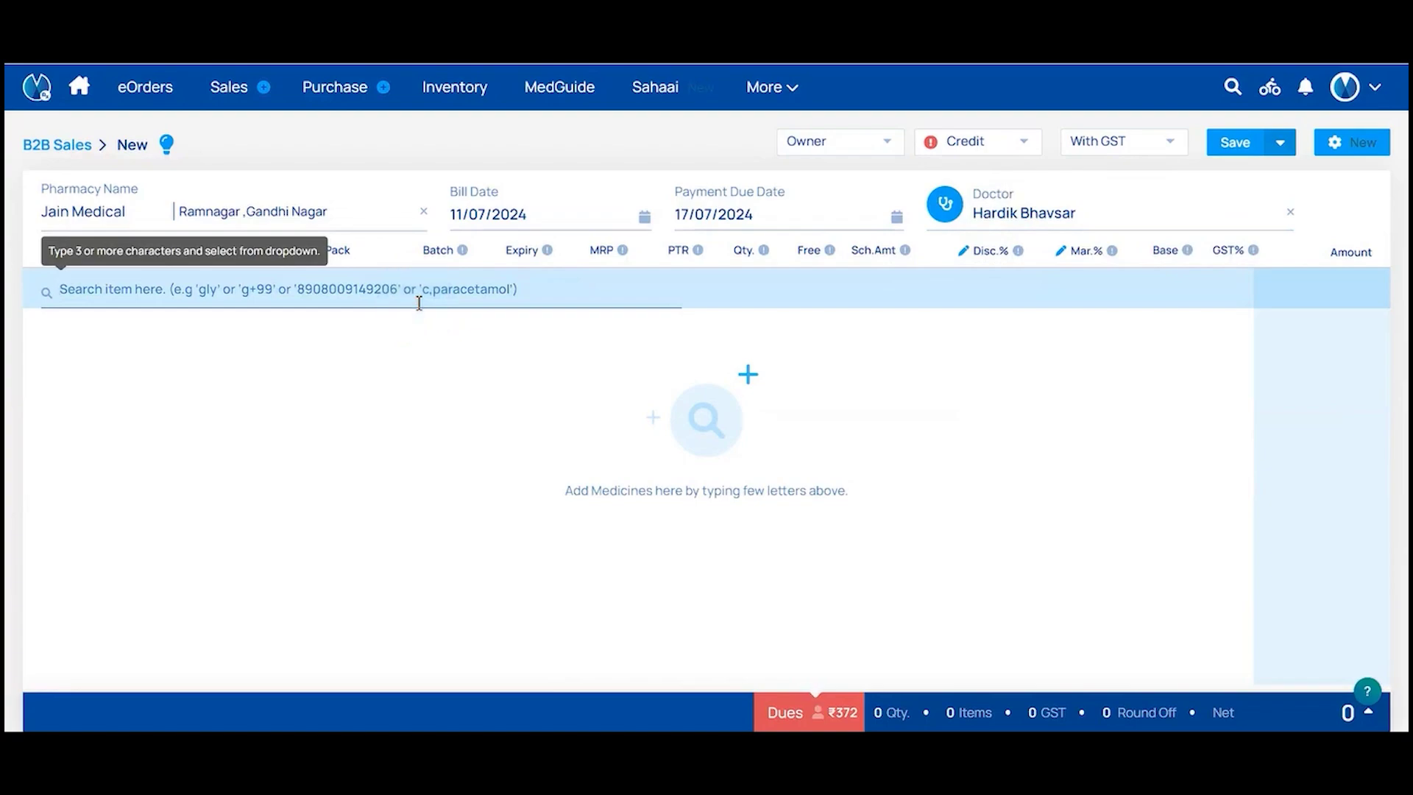
- Enter Dolo-500 Tablet as the bill item, using batch SDALSJLKA with expiry 02/25
text(Dolo)
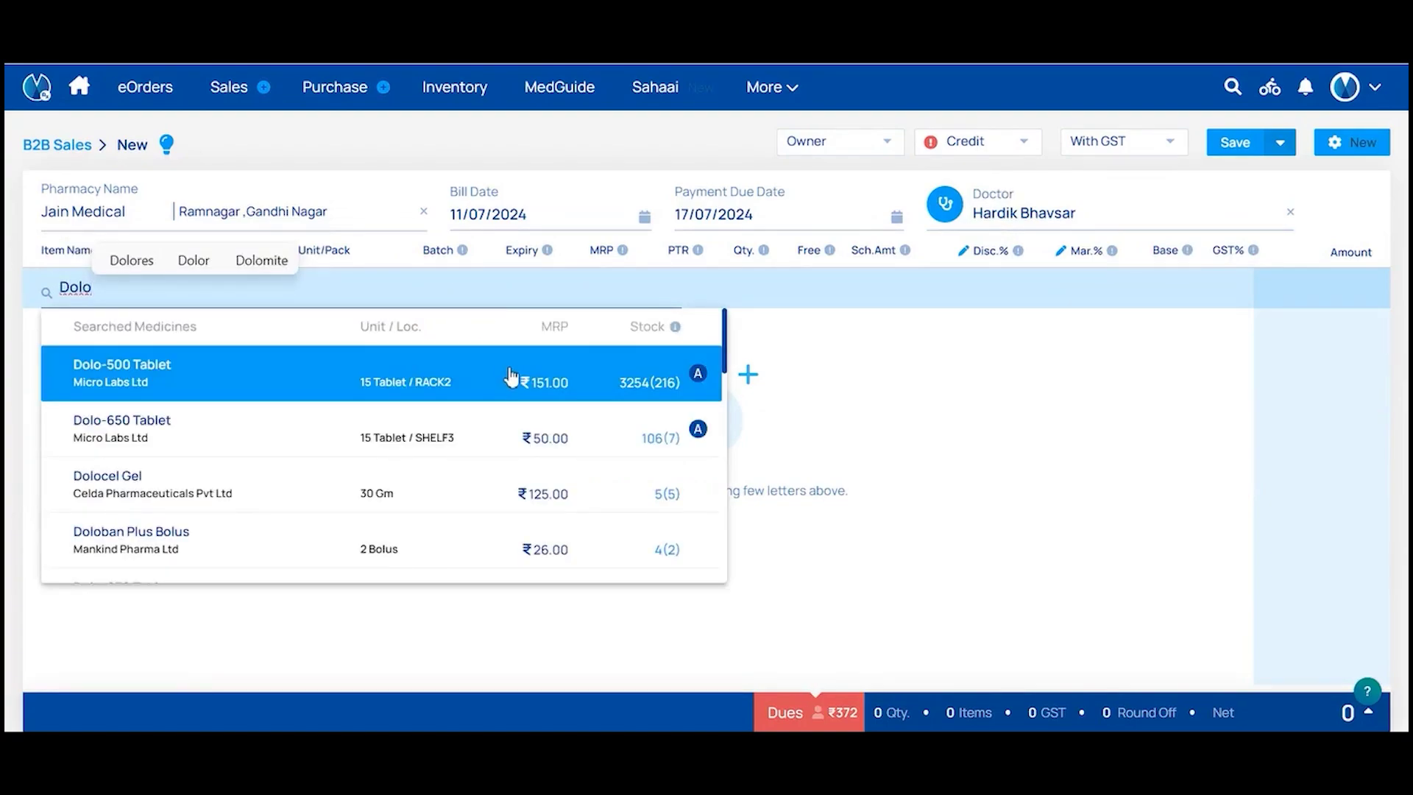
click(512, 376)
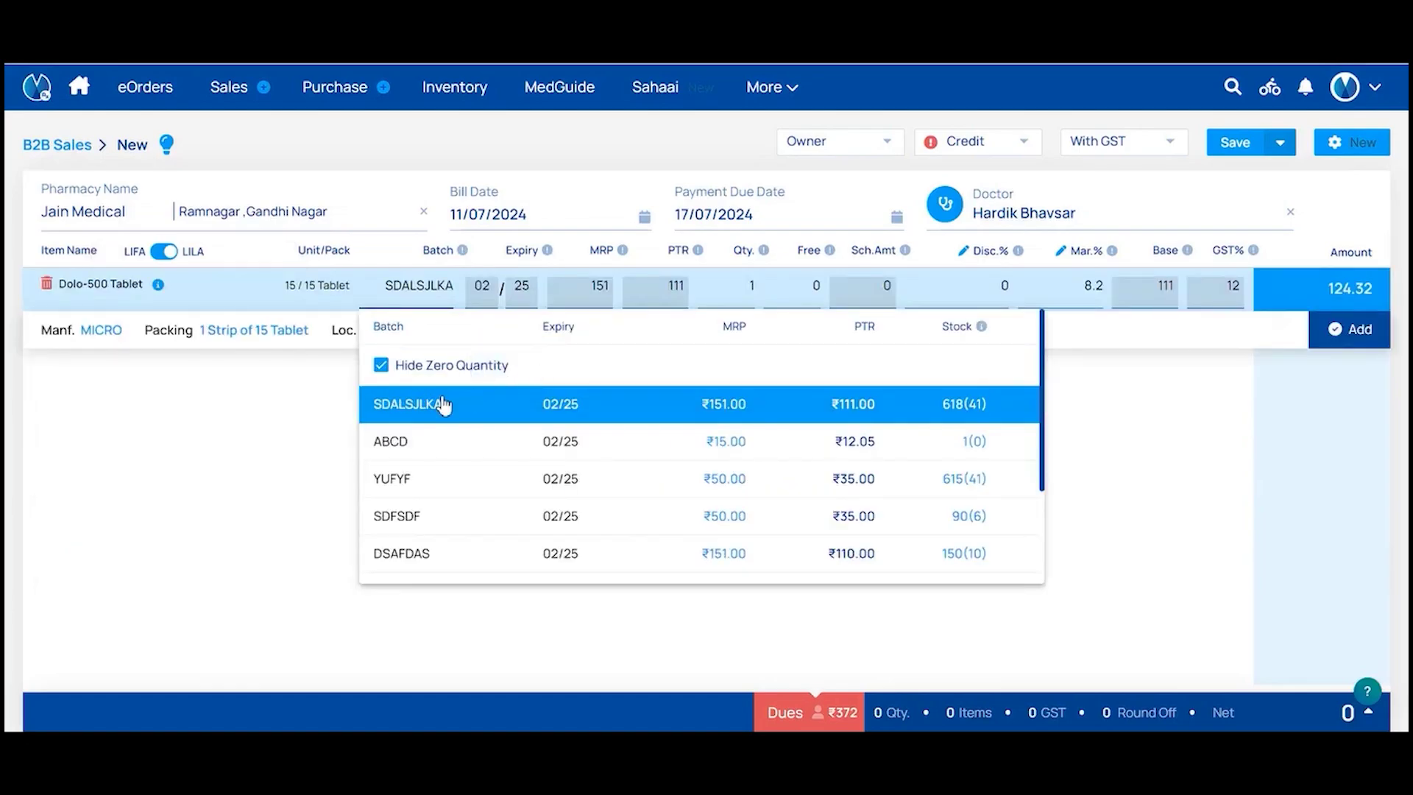
scroll(495, 450, down, 2)
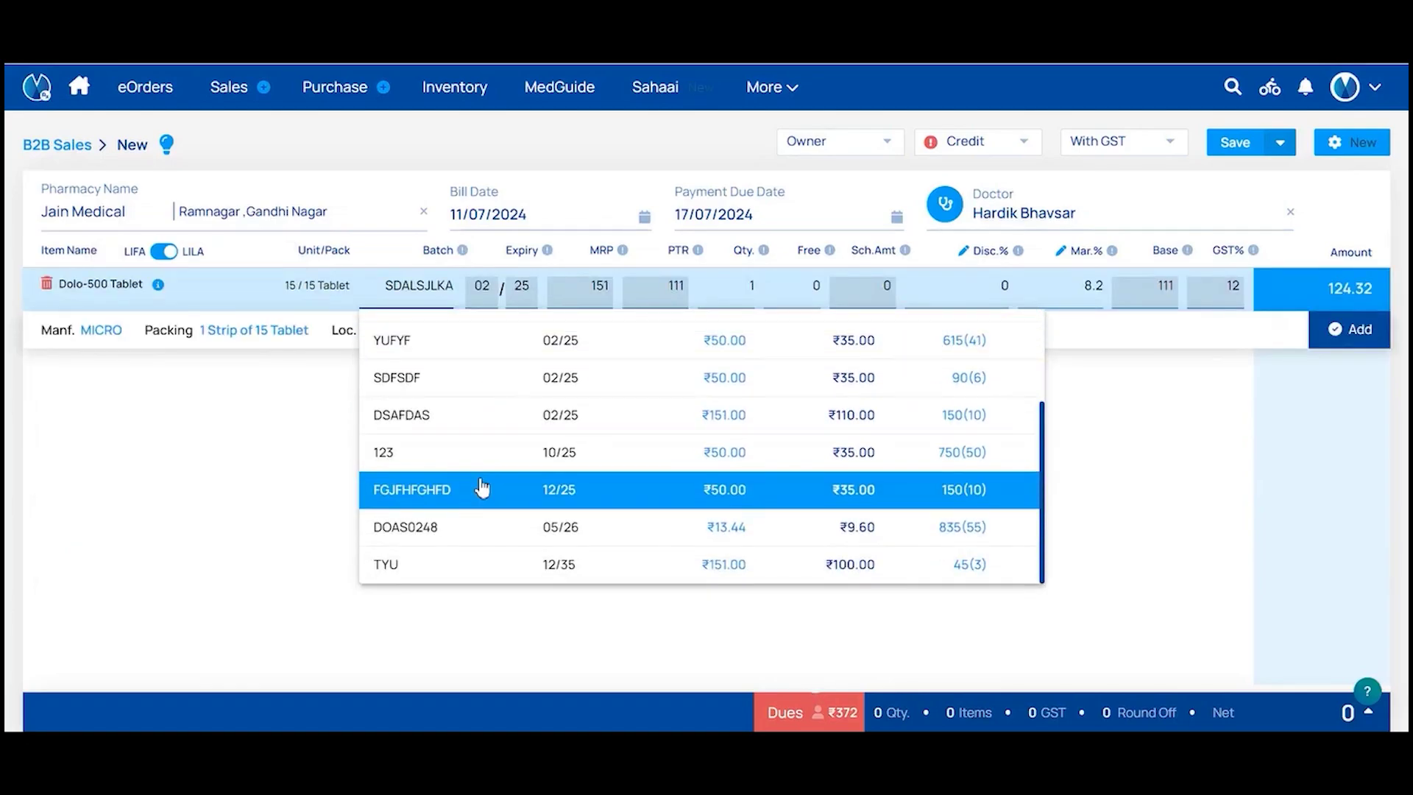
scroll(482, 487, up, 2)
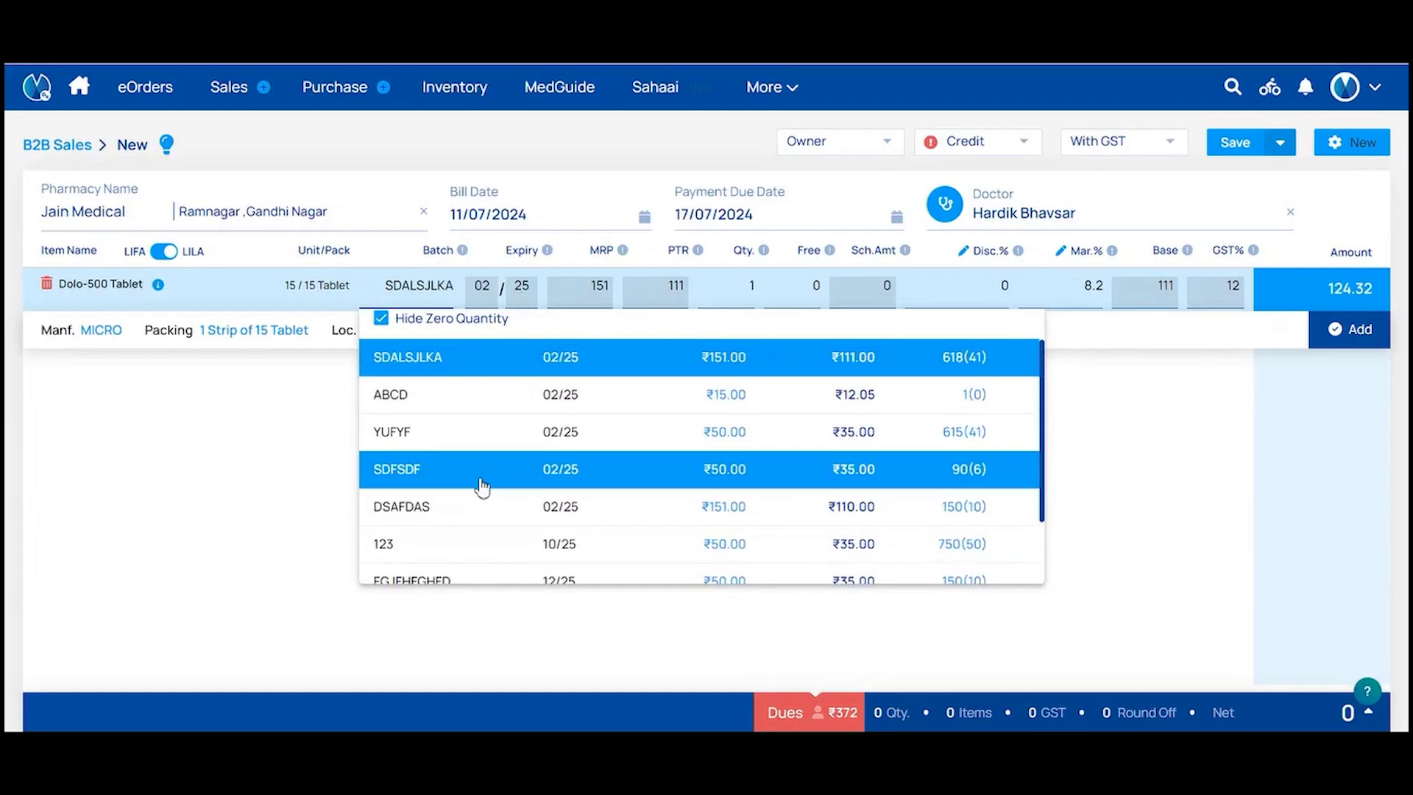
scroll(482, 487, down, 2)
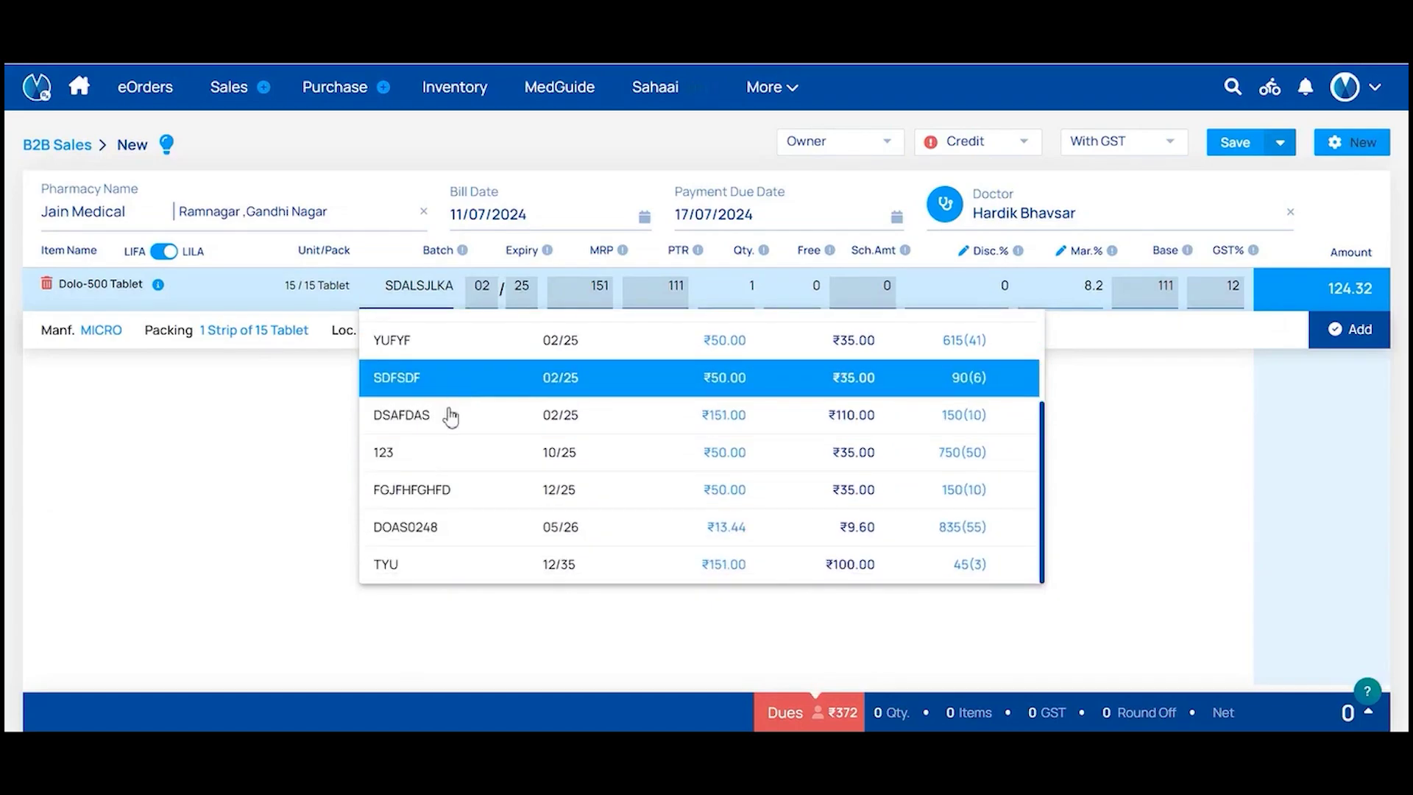
scroll(439, 391, up, 2)
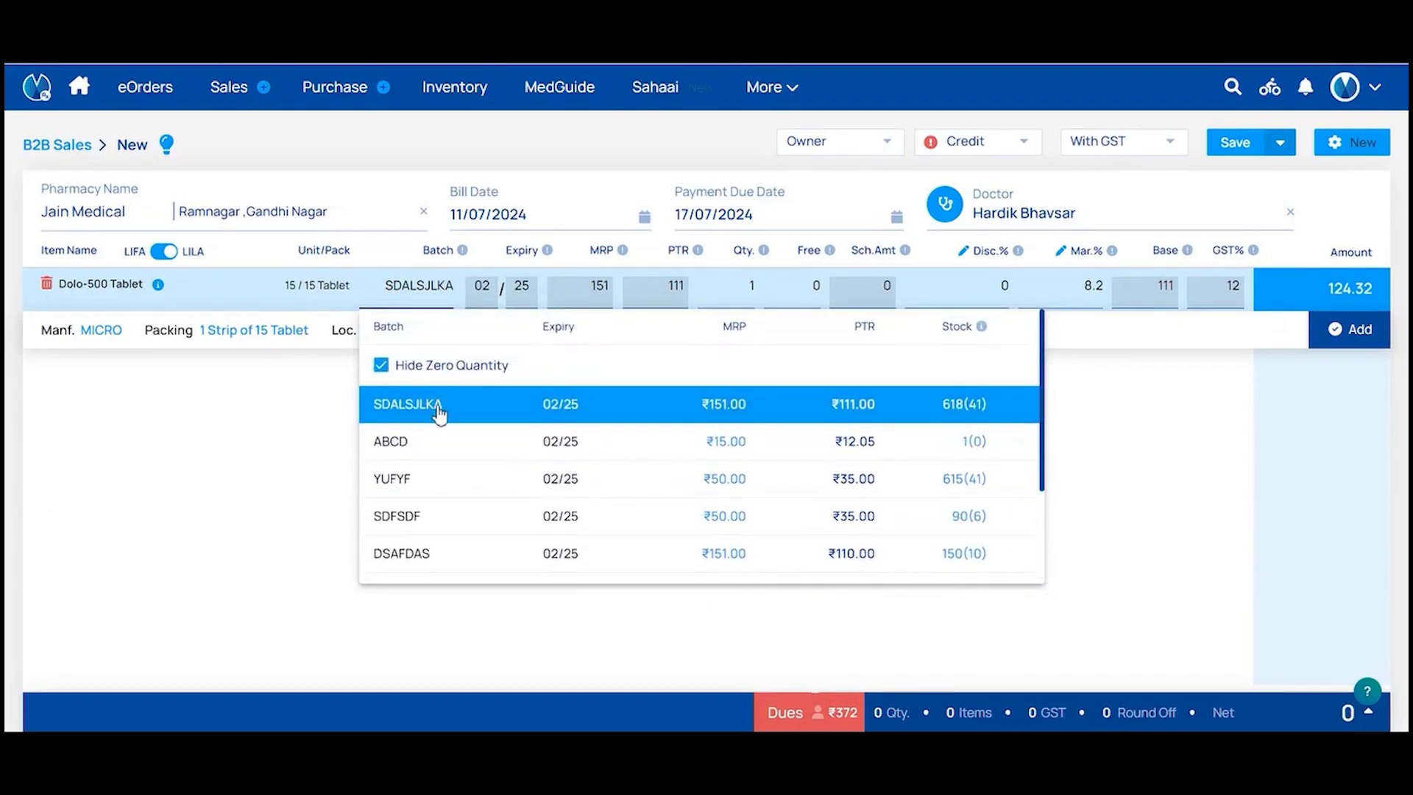
click(436, 406)
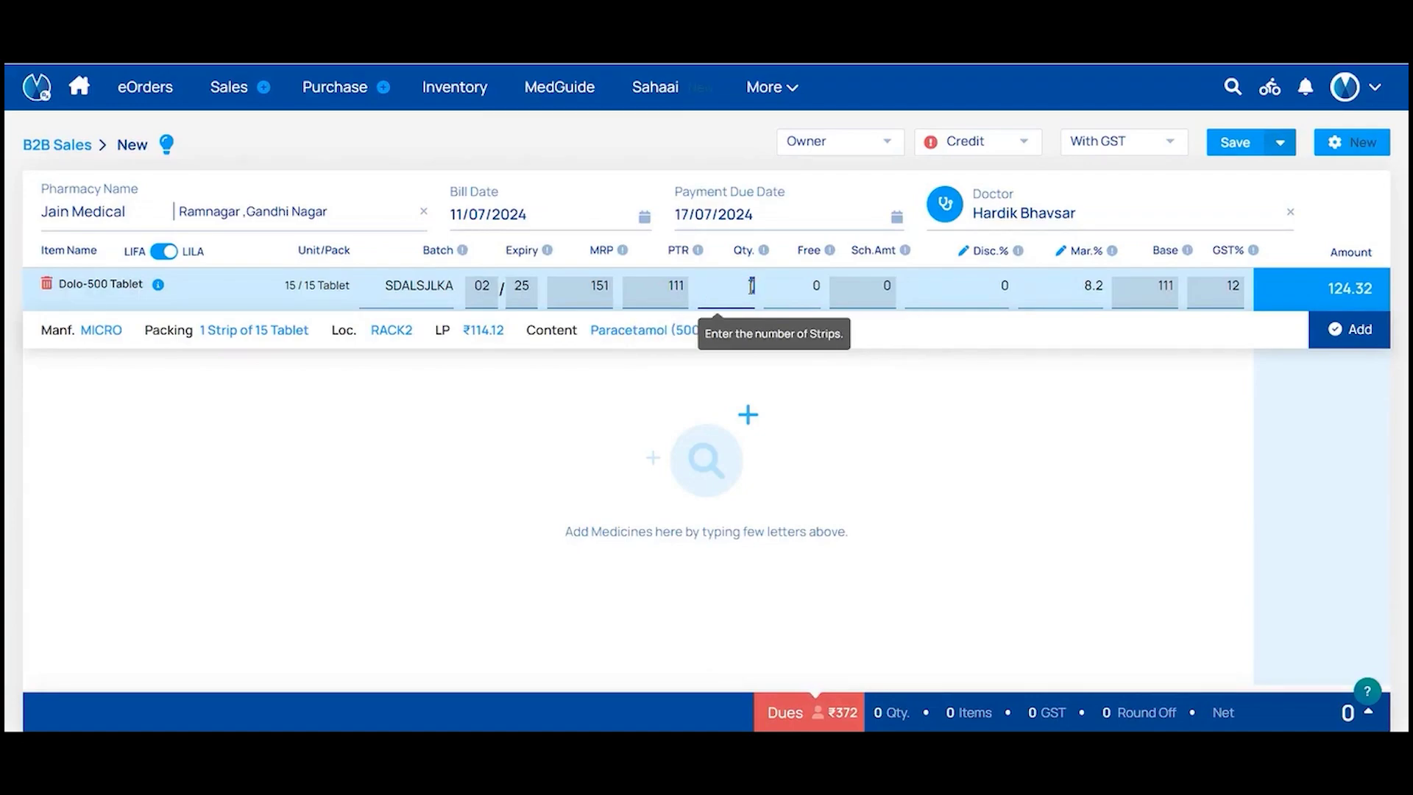
- Set the Dolo-500 Tablet quantity to 10 strips with a 2% discount and add the item to the bill
text(0)
click(810, 280)
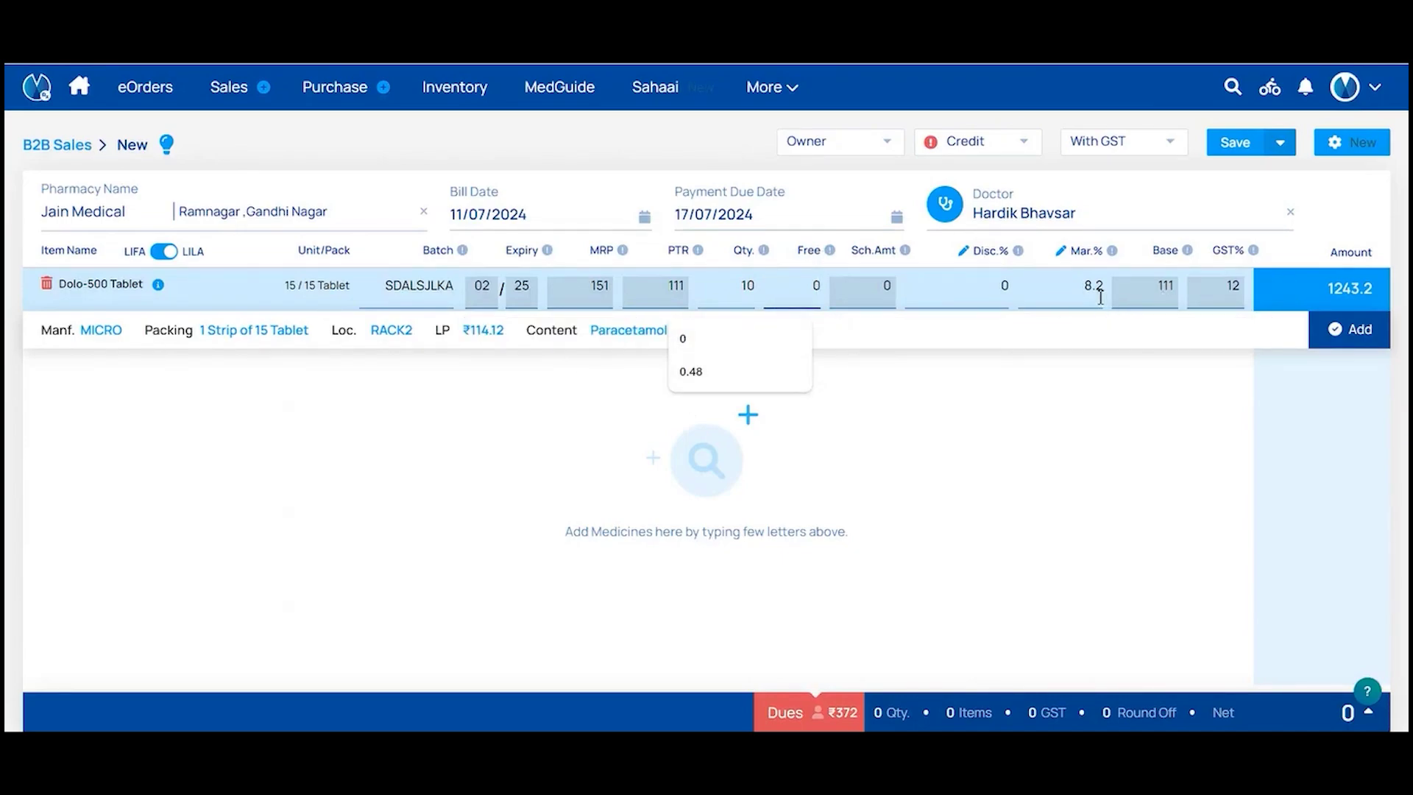
click(1004, 289)
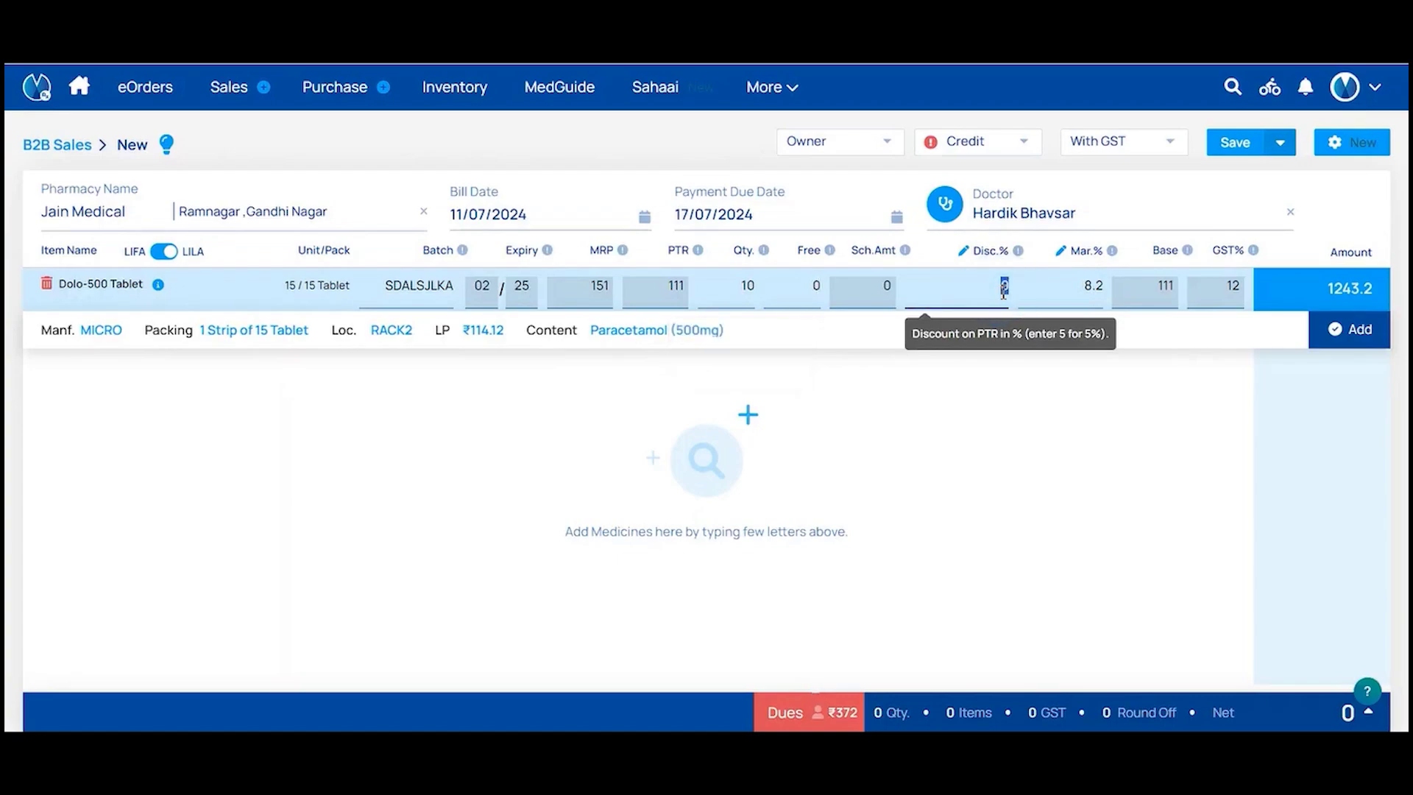
text(2)
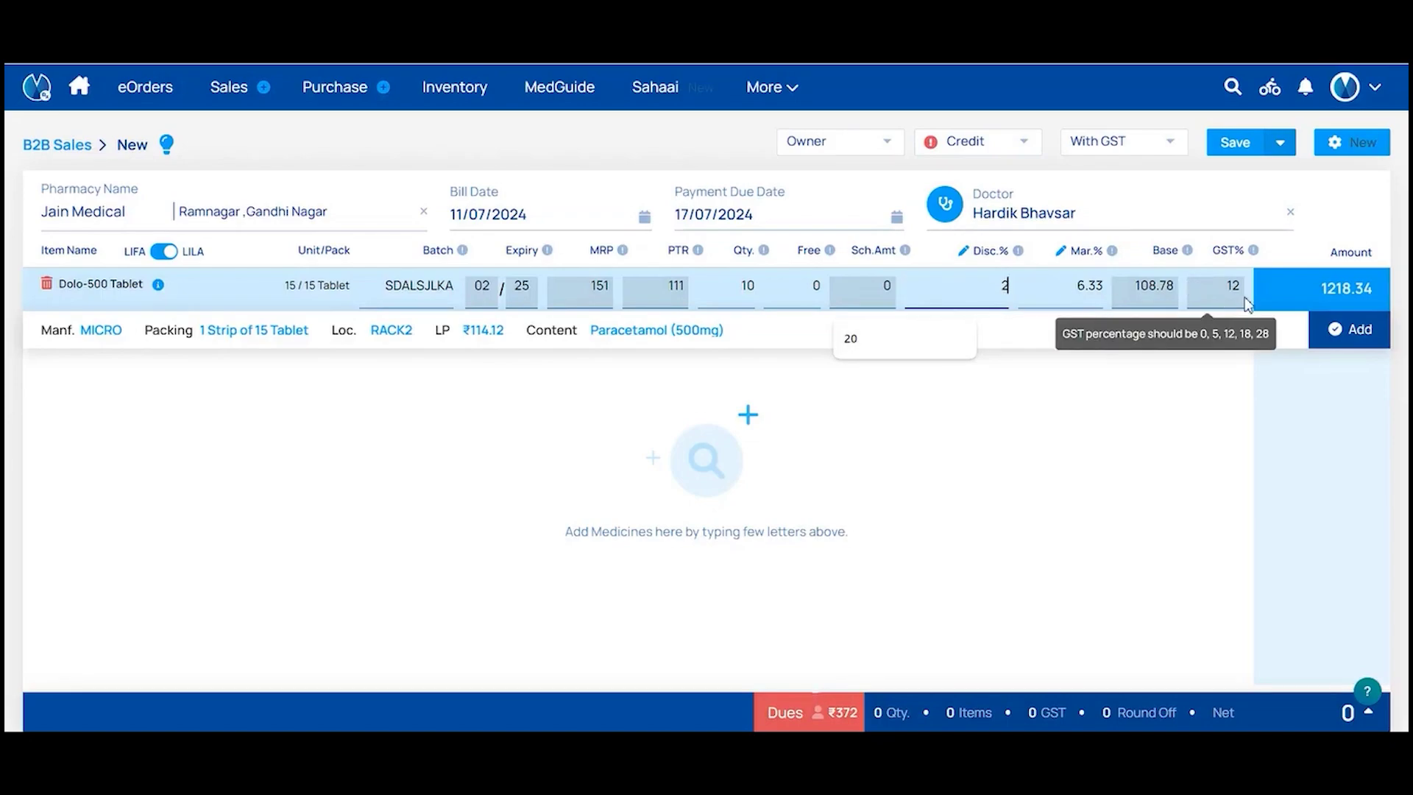
click(1350, 330)
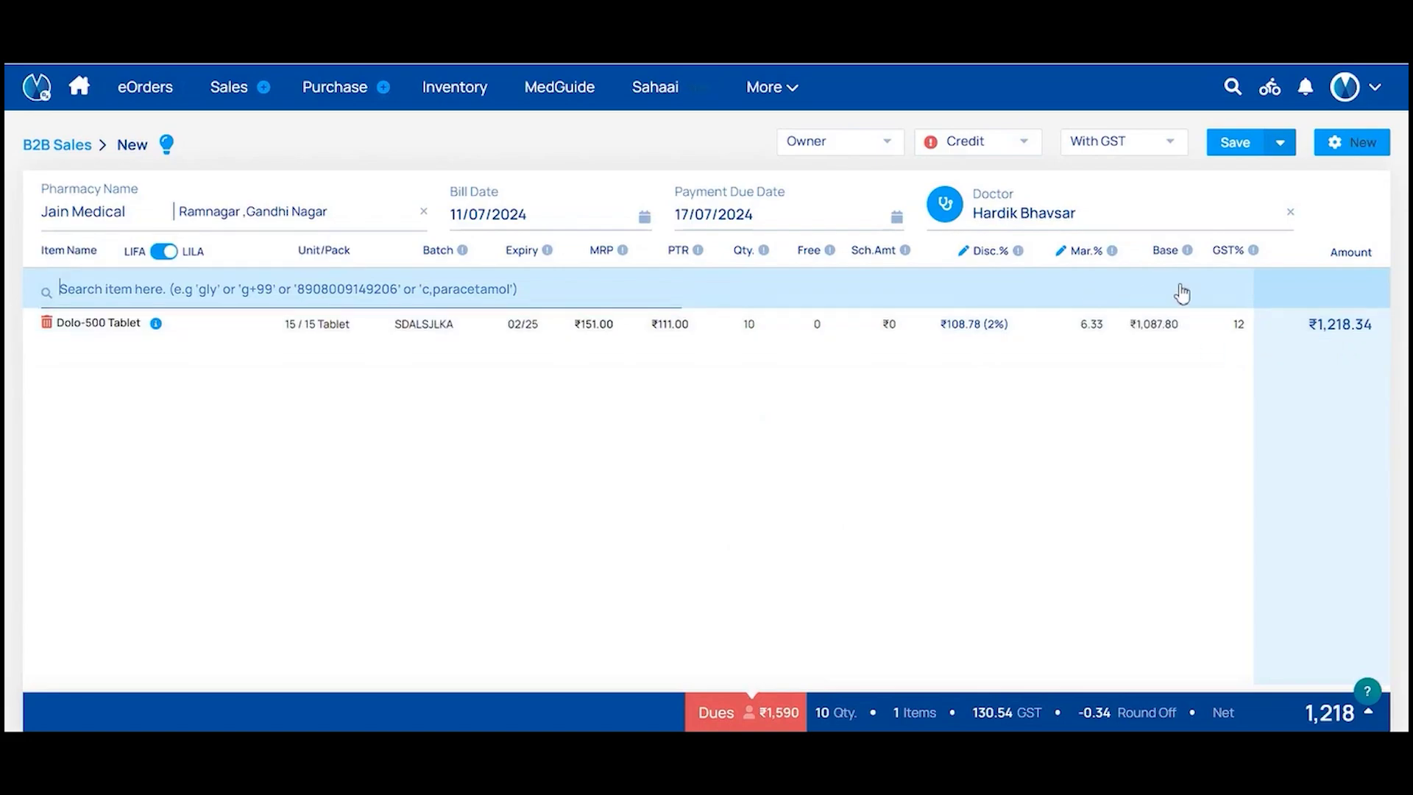
- Review the pharmacy's due bills in the orders history and the bill discount fields in the invoice breakdown
click(769, 713)
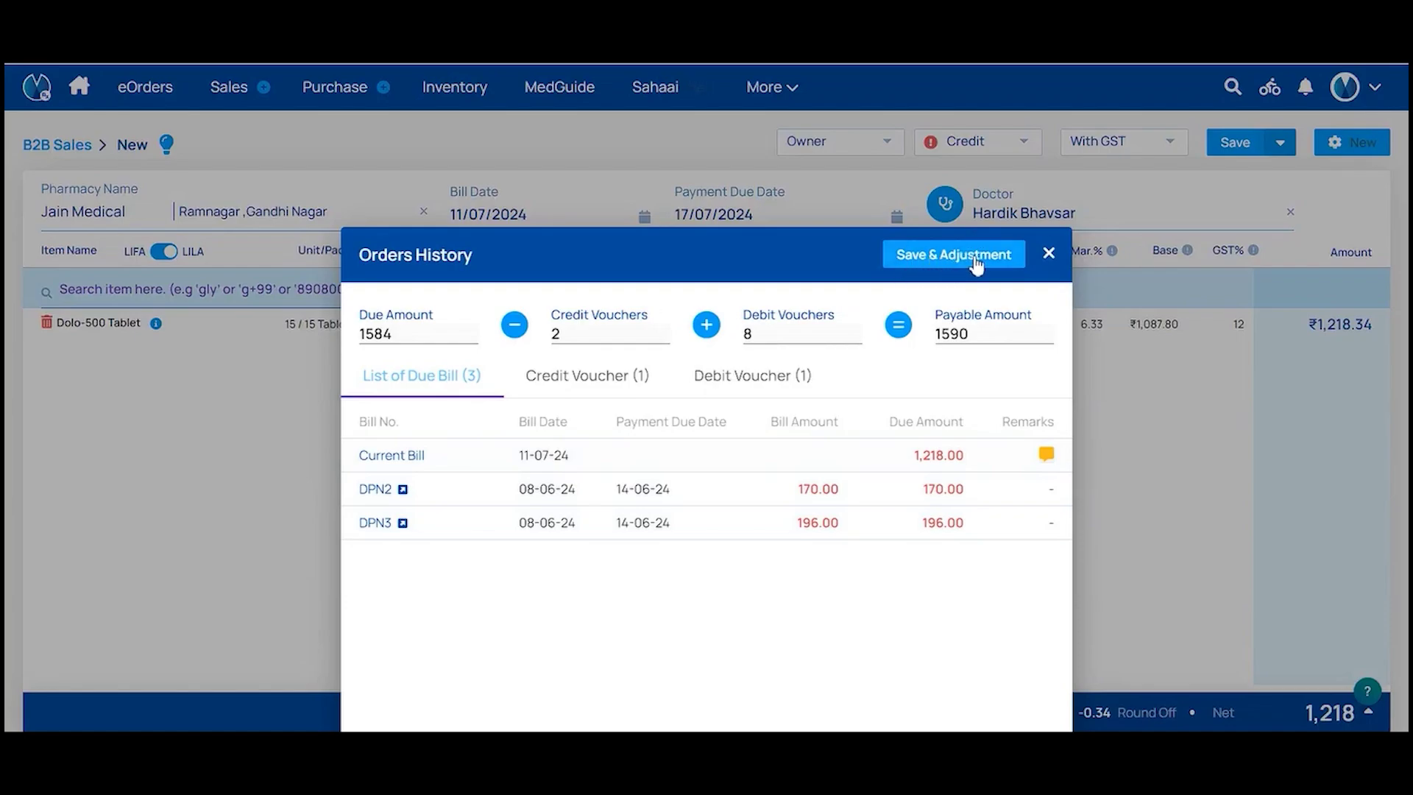
click(1049, 259)
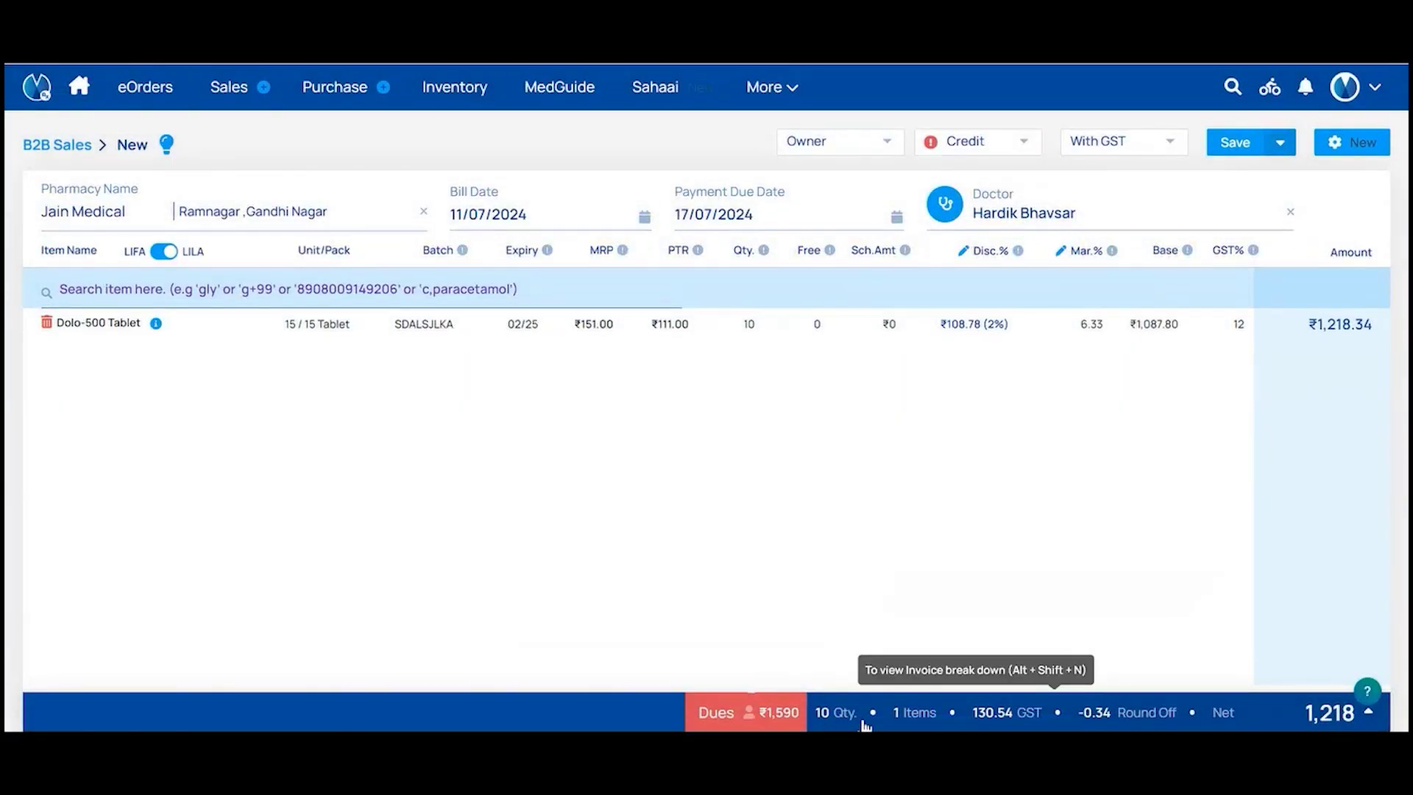
click(935, 720)
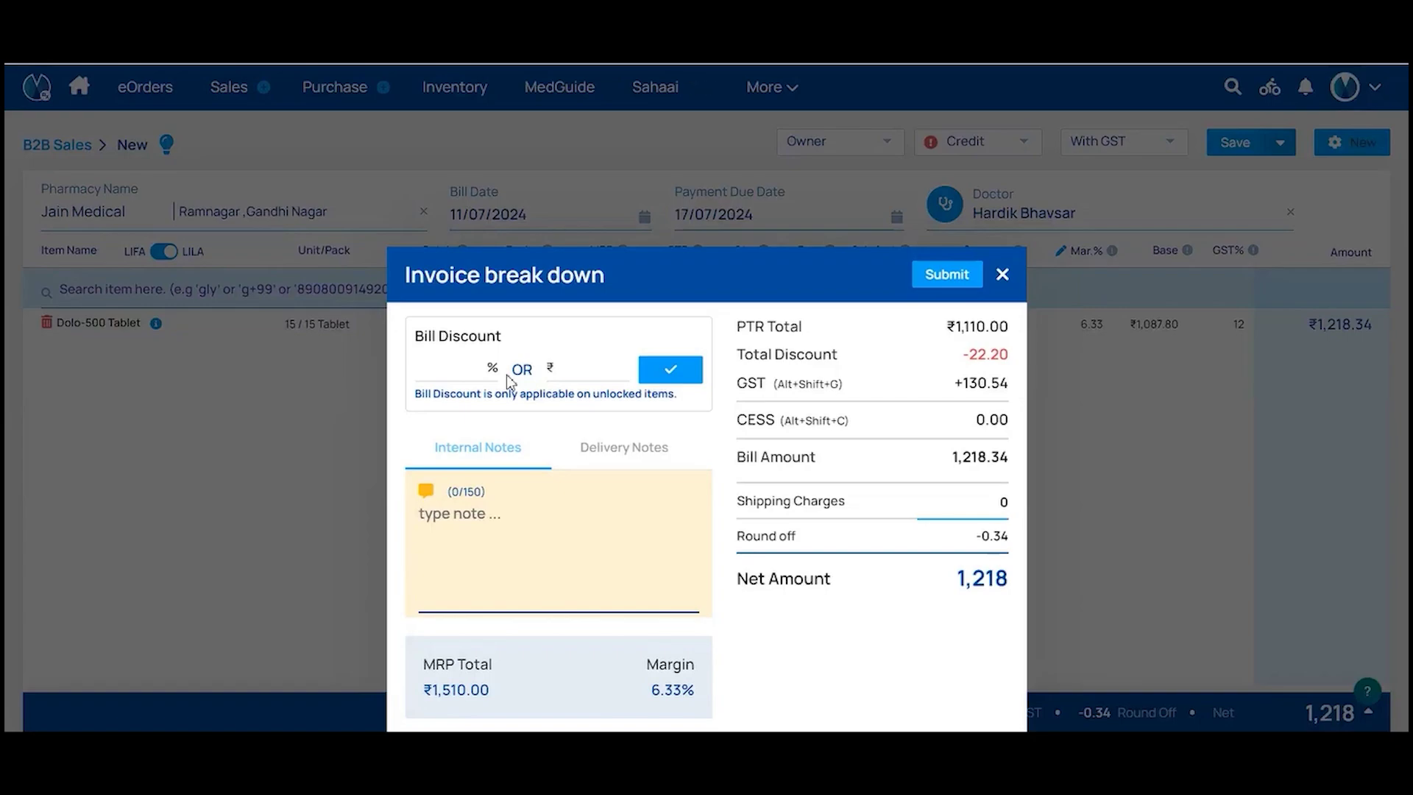
click(451, 366)
click(566, 365)
click(1003, 275)
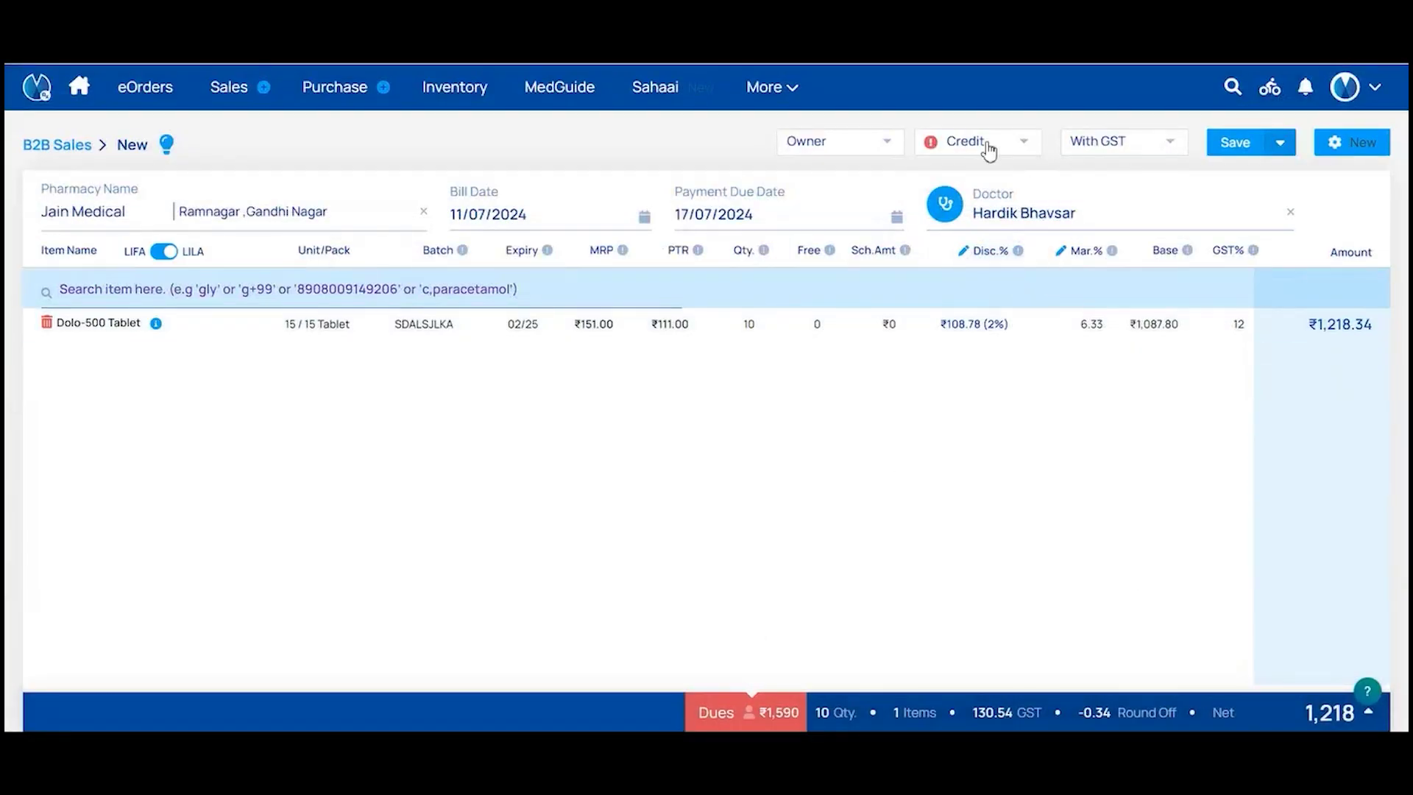
- Check the bill's staff choices, and select Credit as the payment type and With GST as the B2B sales type
click(839, 150)
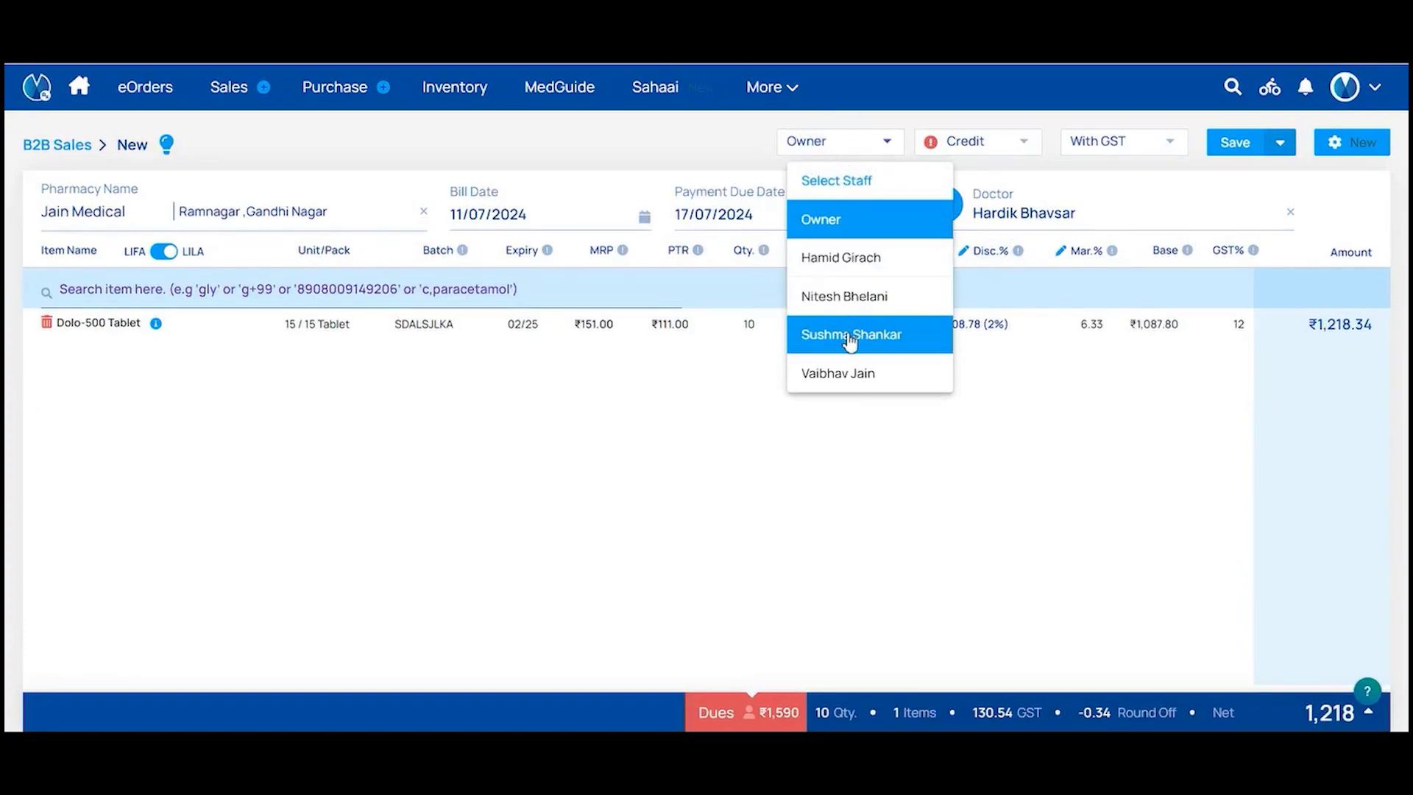
click(1003, 354)
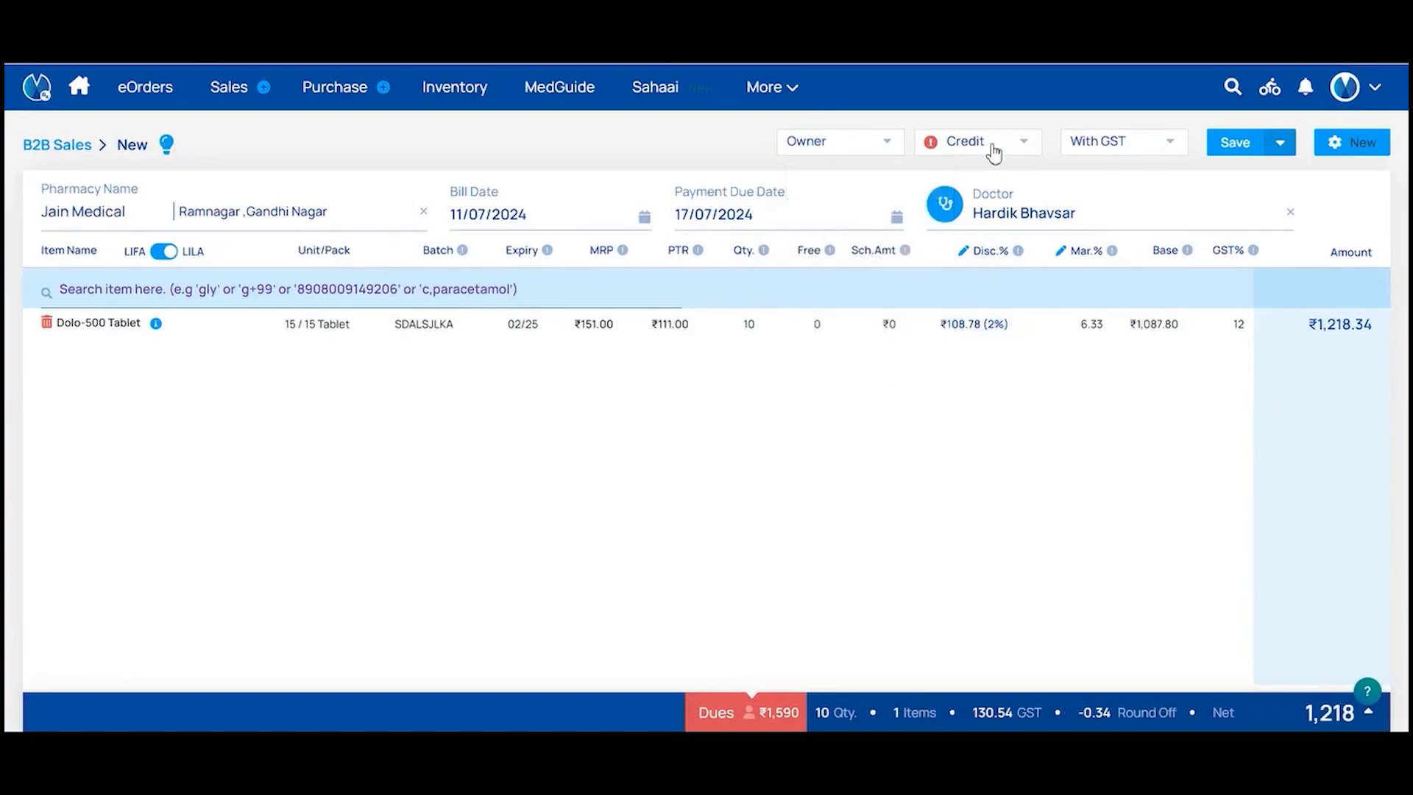
click(990, 145)
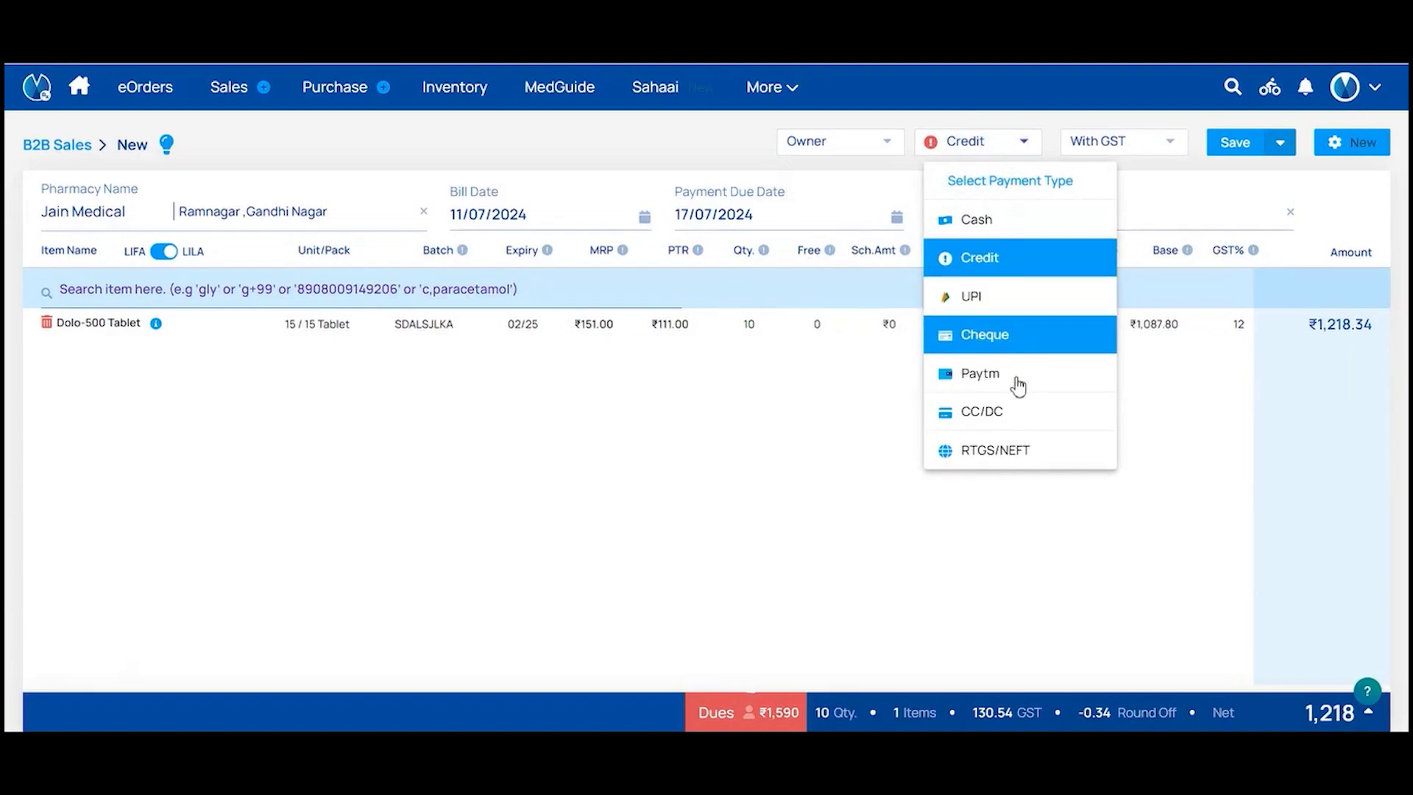
click(968, 272)
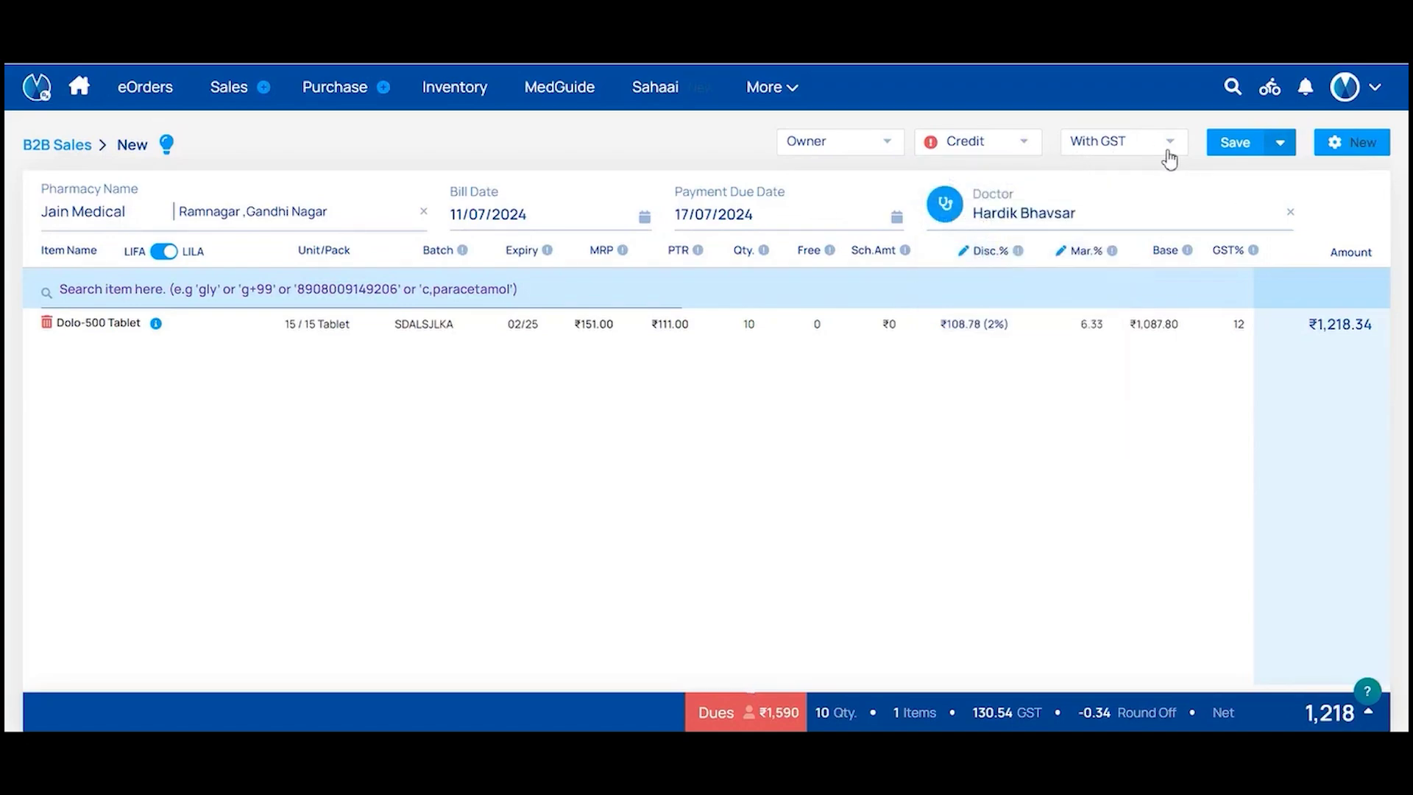
click(1165, 144)
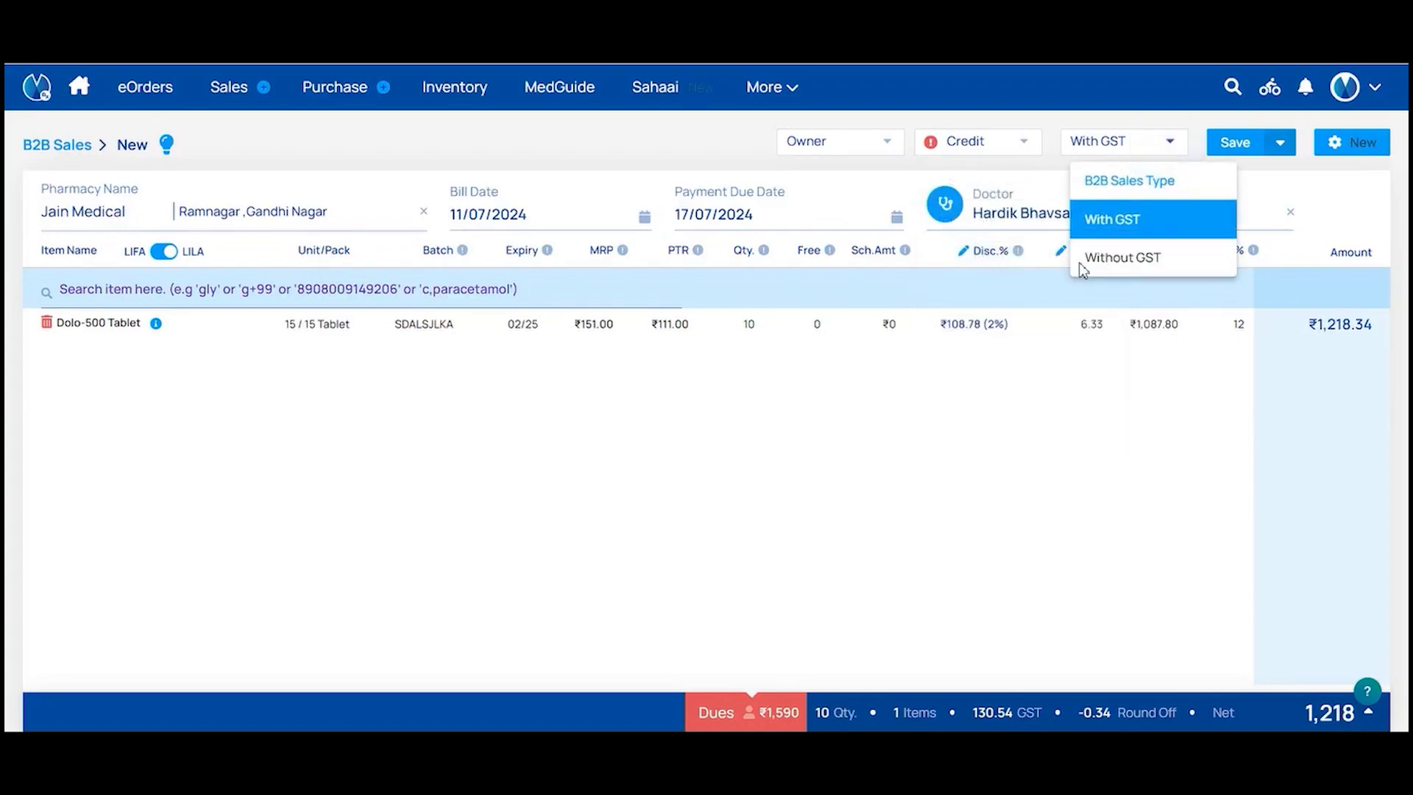
click(1112, 219)
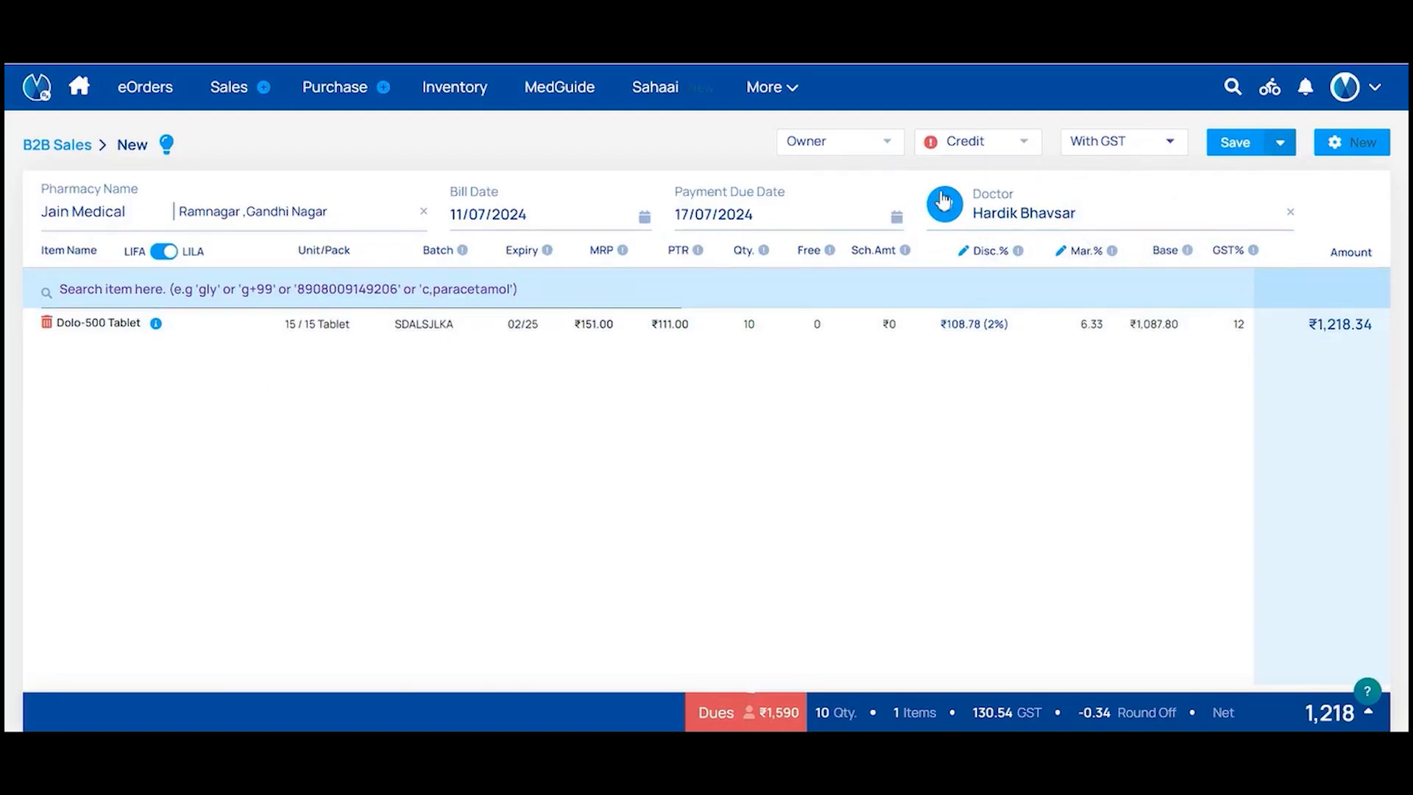
- Review the item sorting choices in the new bill's settings and close them without submitting
click(1336, 147)
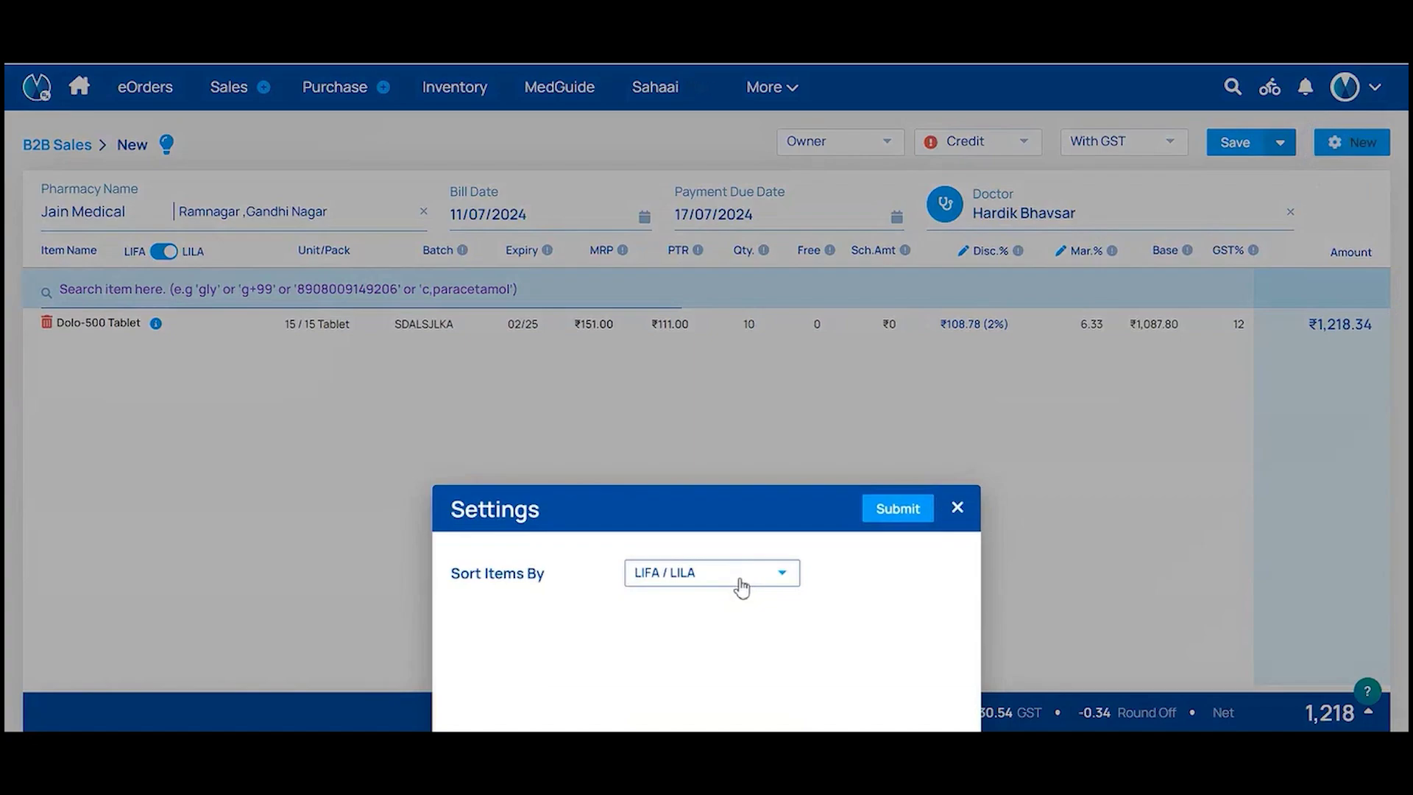
click(741, 584)
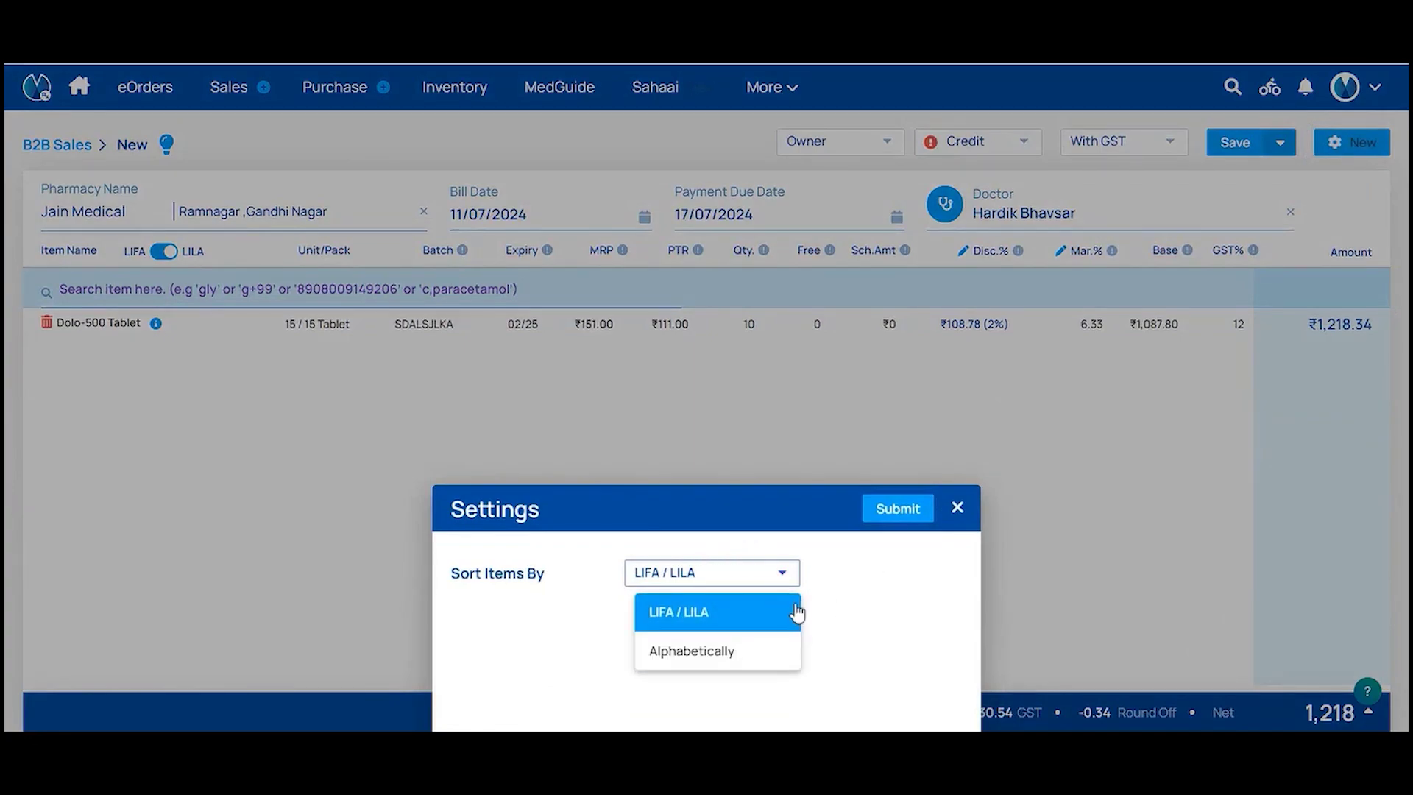
click(958, 513)
click(959, 513)
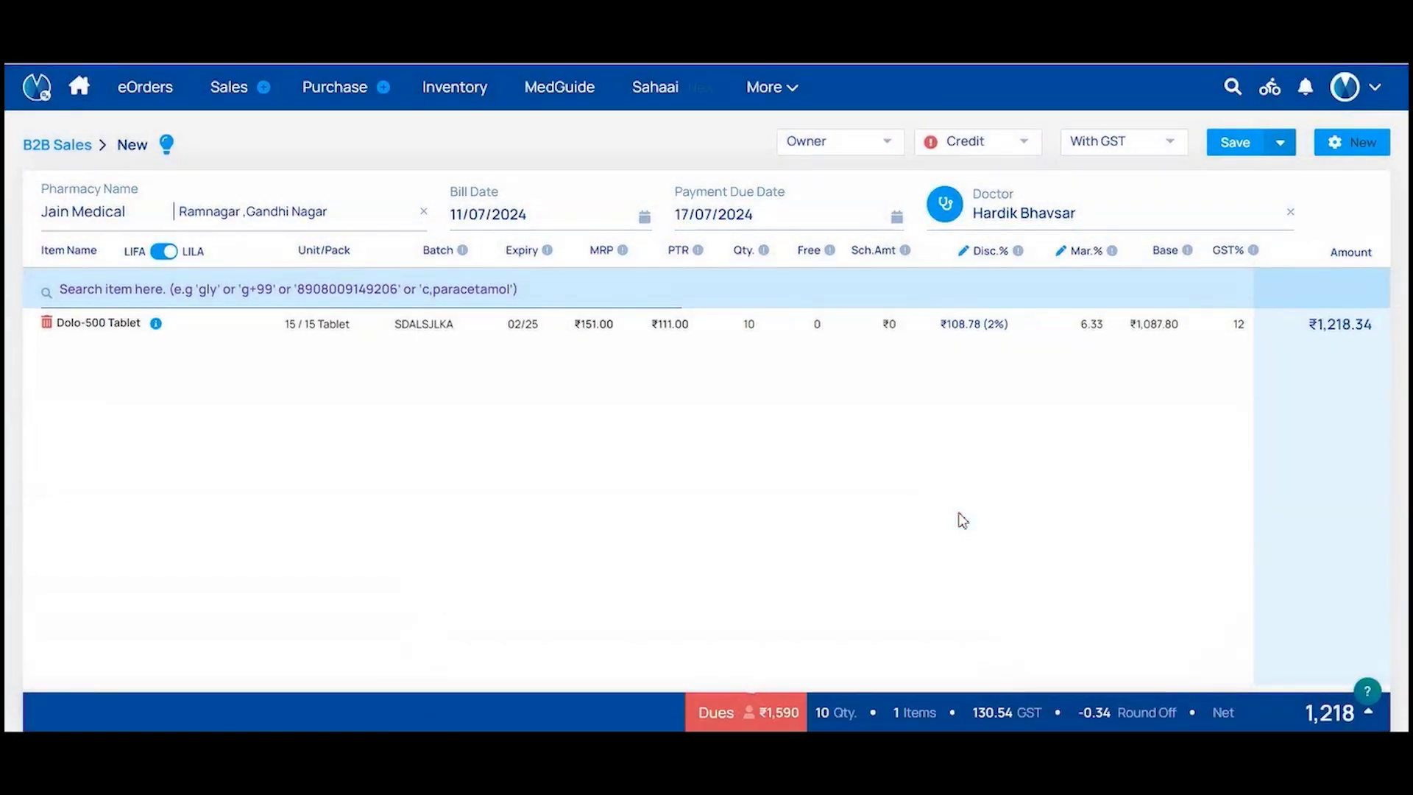
- Check the alternative save options and save the Jain Medical bill, accepting the purchase order status change
click(1279, 147)
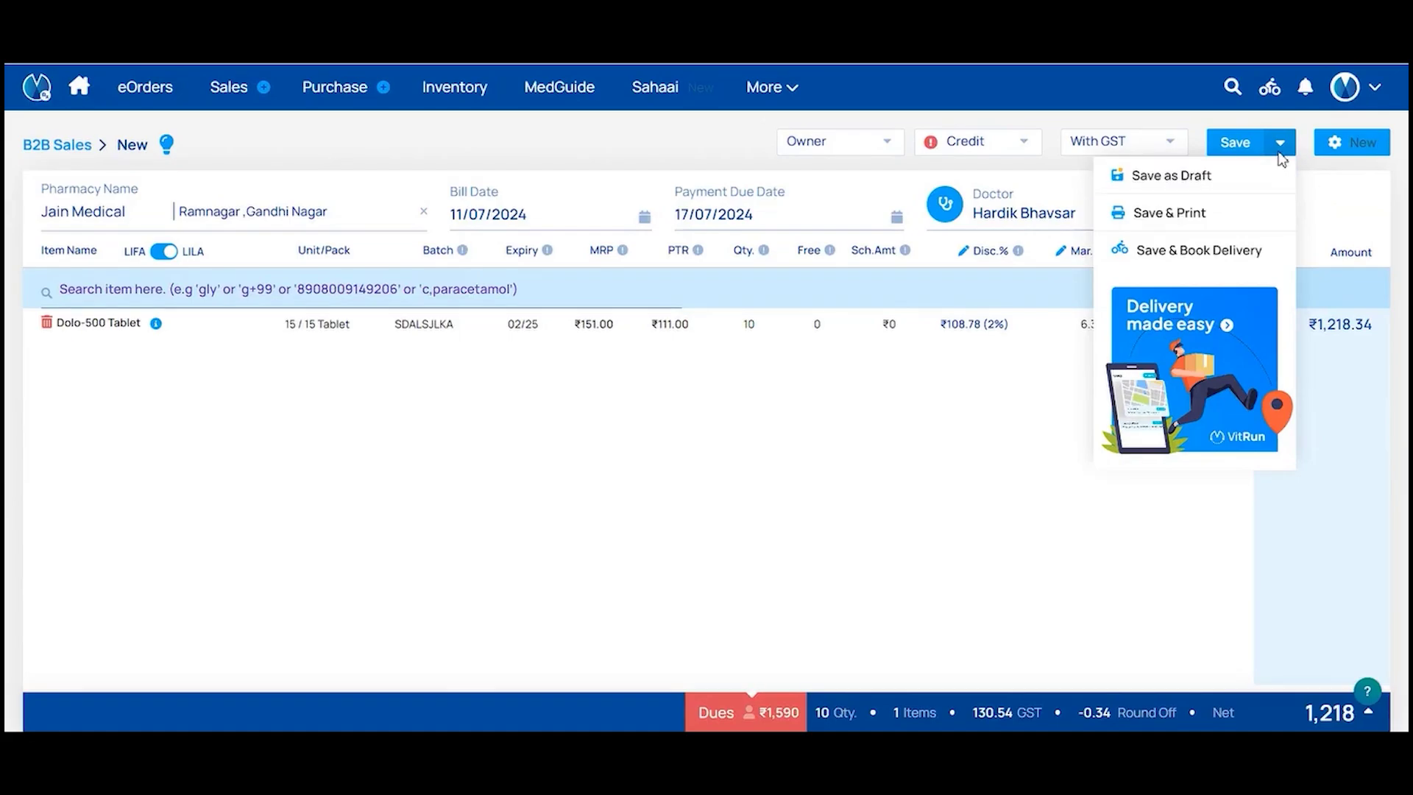
click(1239, 145)
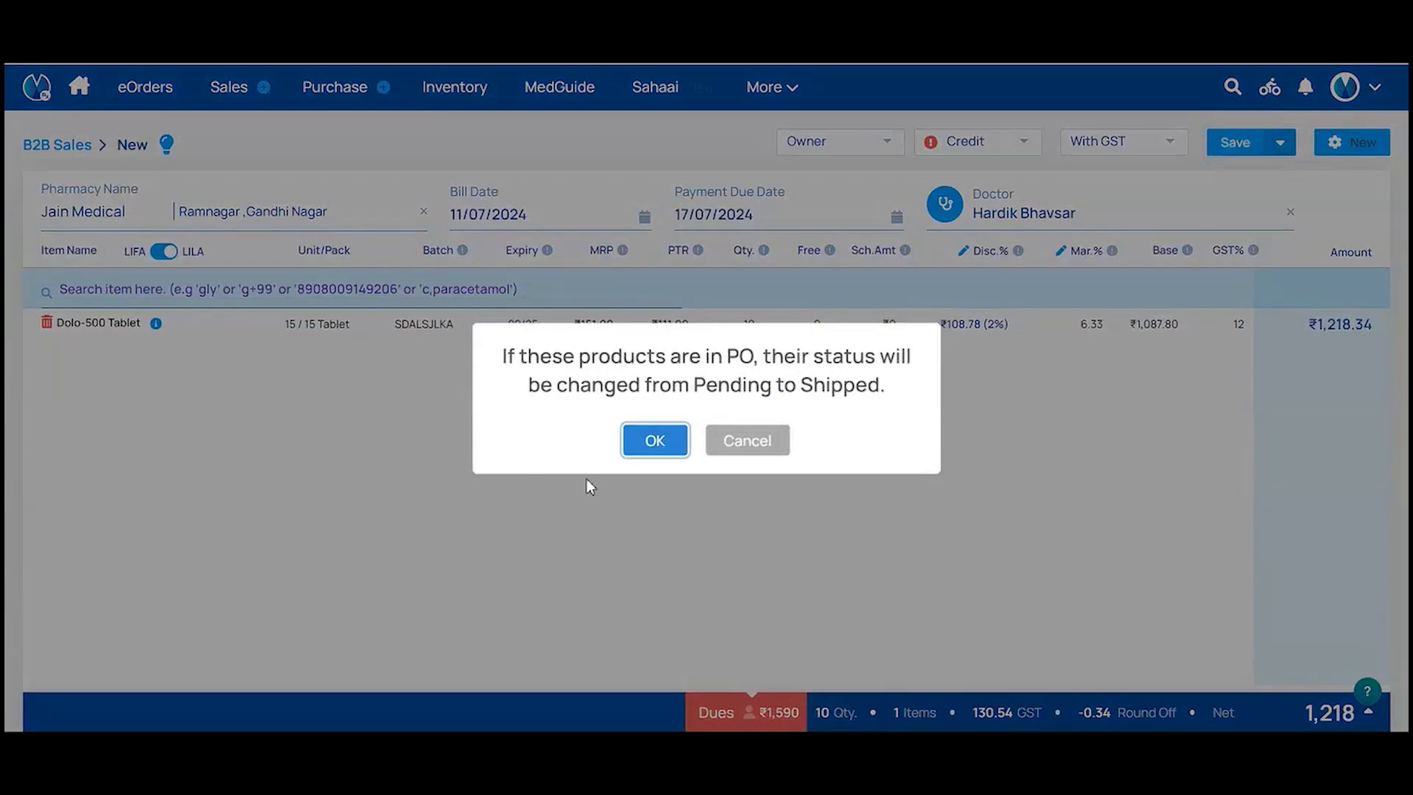
click(664, 419)
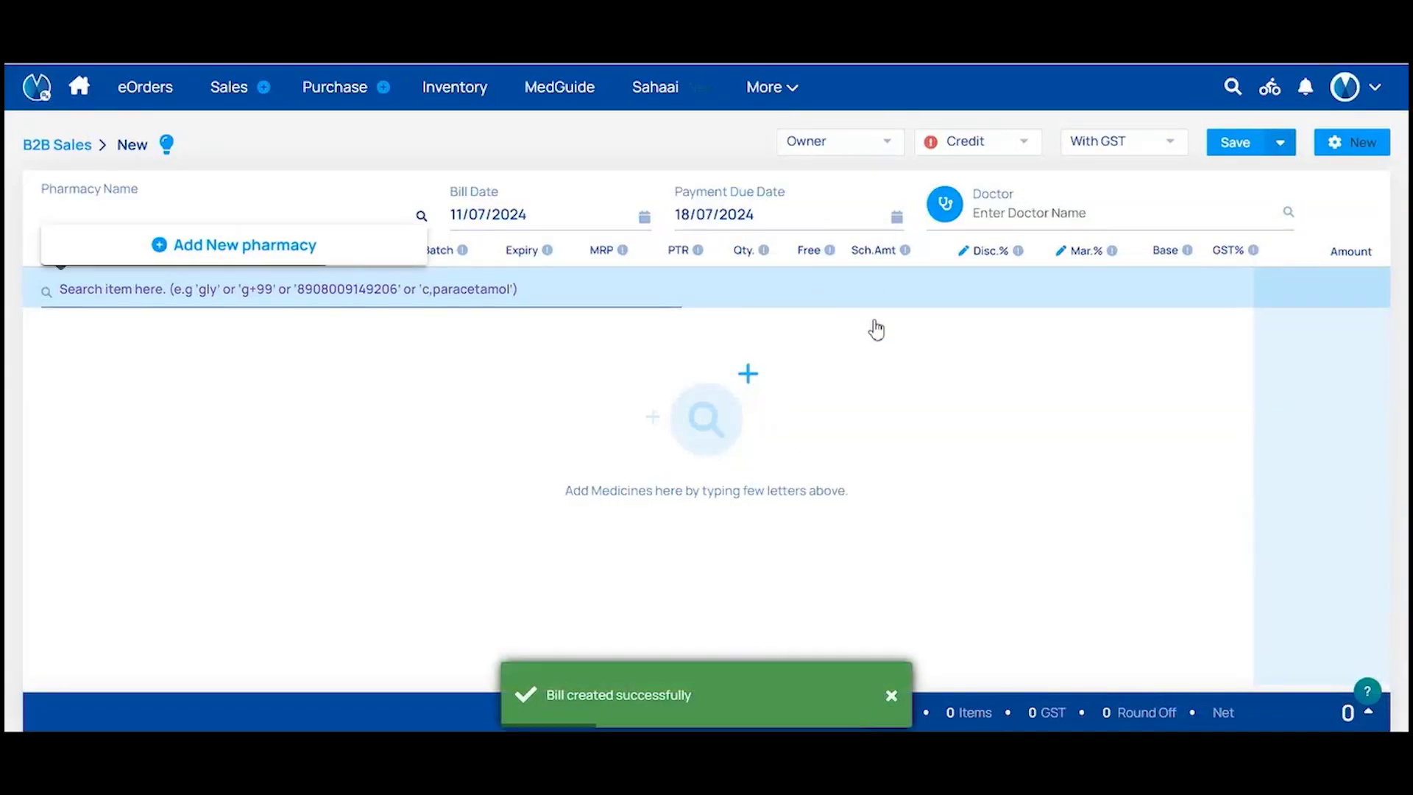
- Open the B2B Sales bill list and review its search criteria and additional filters
click(71, 148)
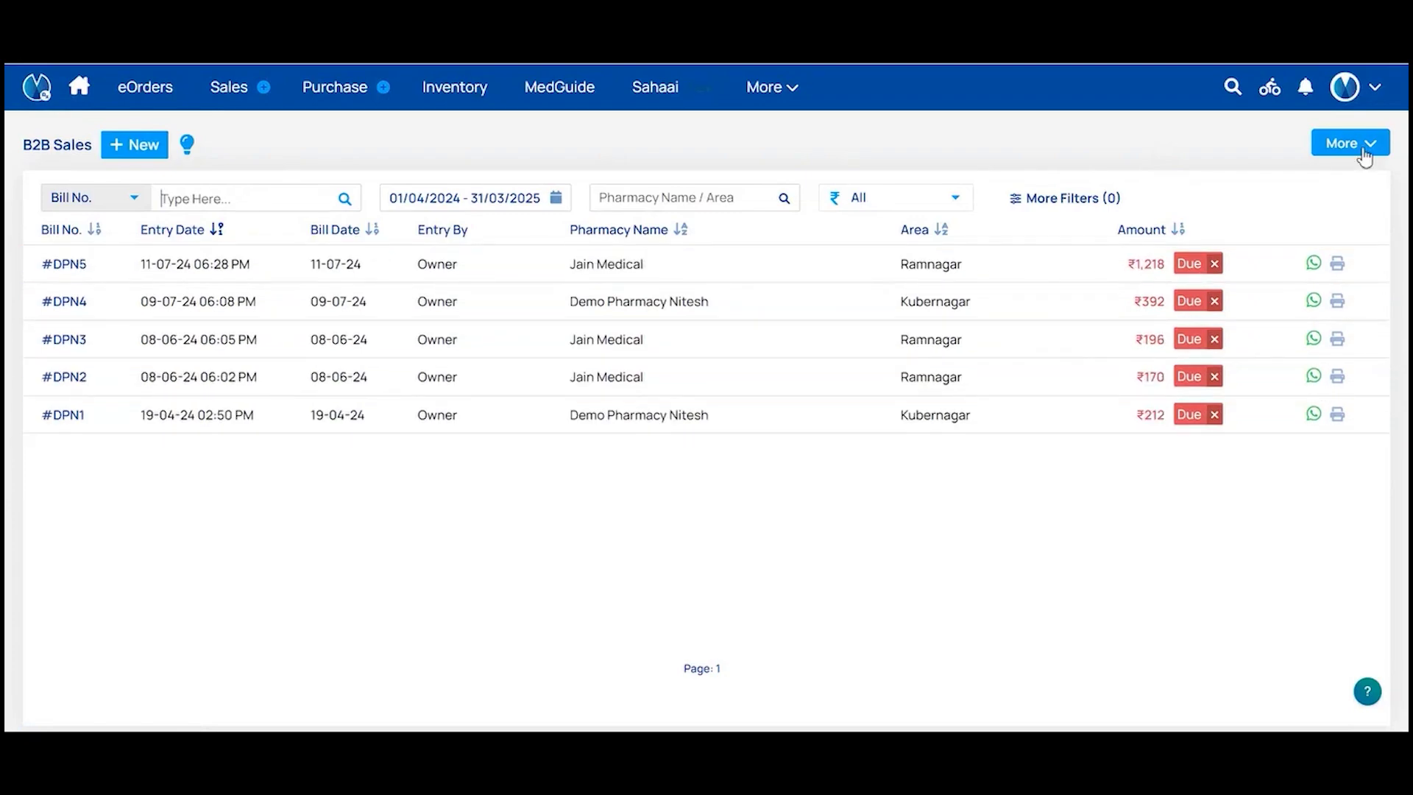
click(122, 199)
click(134, 233)
click(1060, 198)
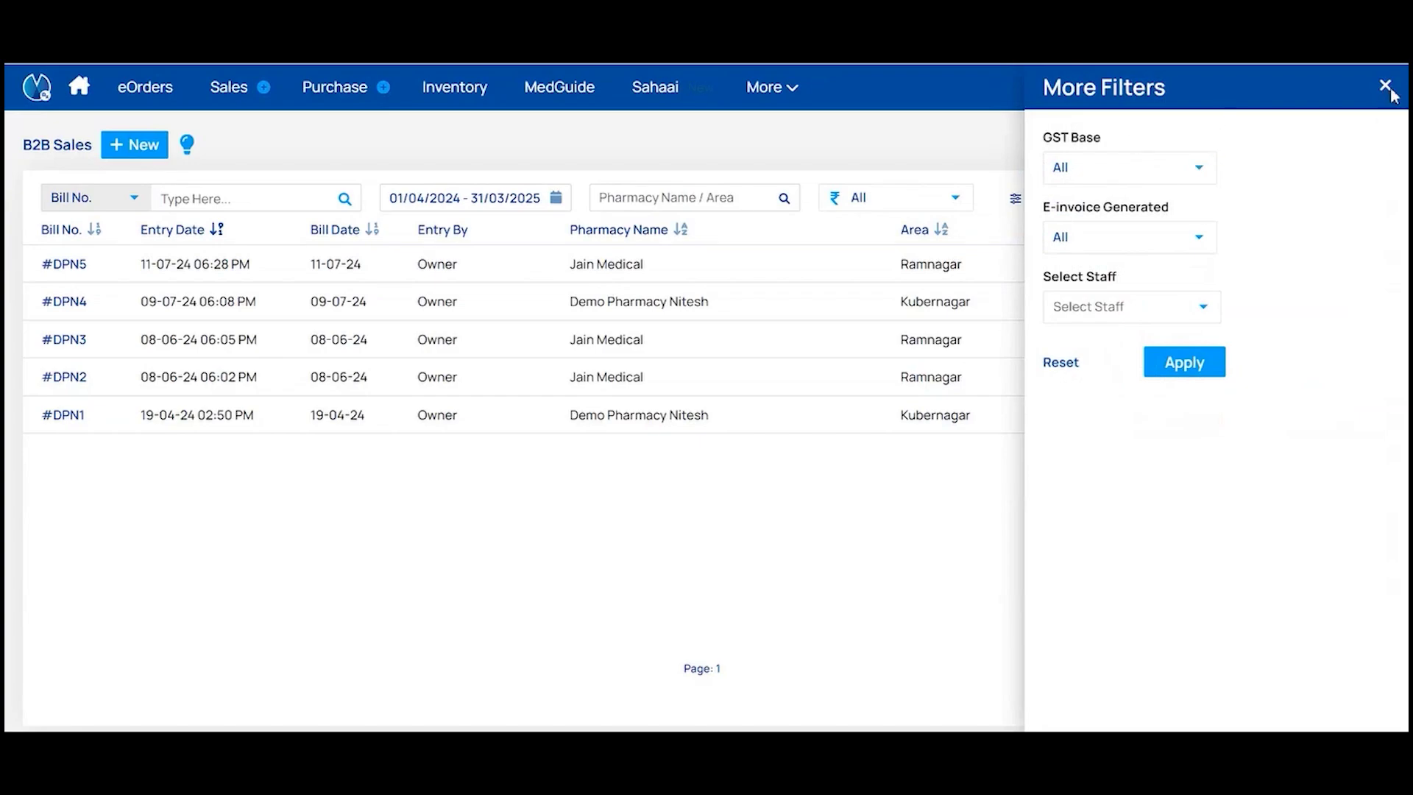
click(1385, 86)
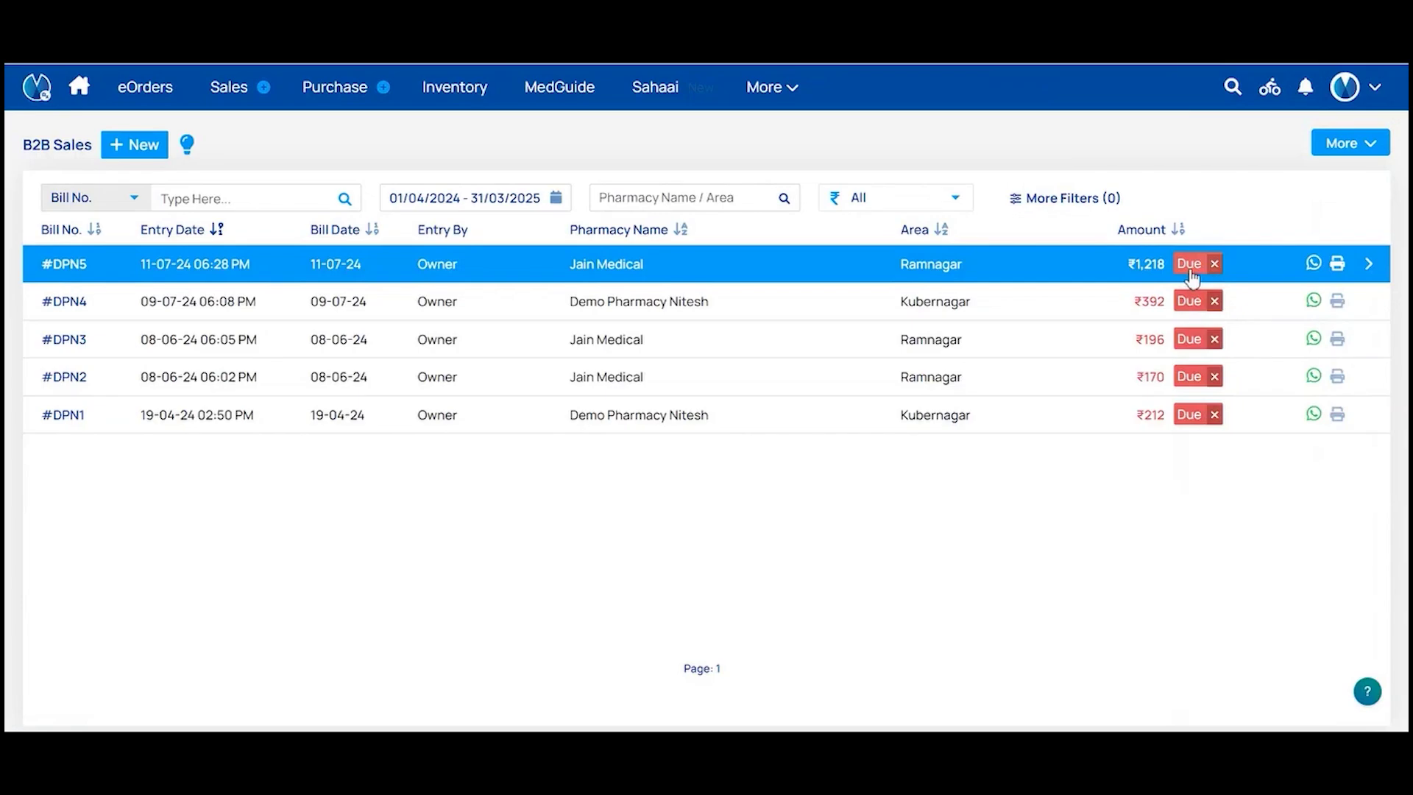
- Record a cash payment of 1218 for Jain Medical's newest due bill without applying any credit or debit voucher
click(1190, 267)
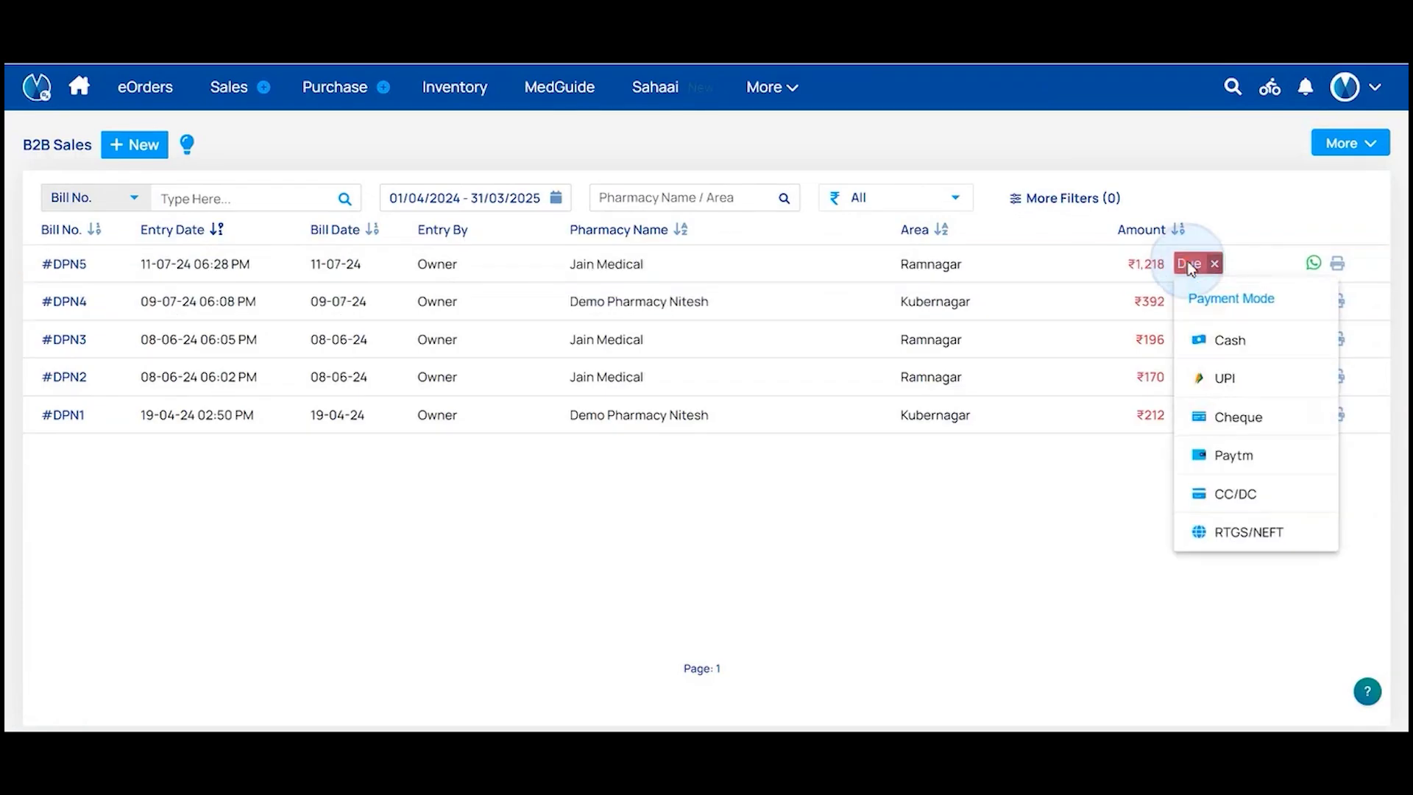
click(1224, 334)
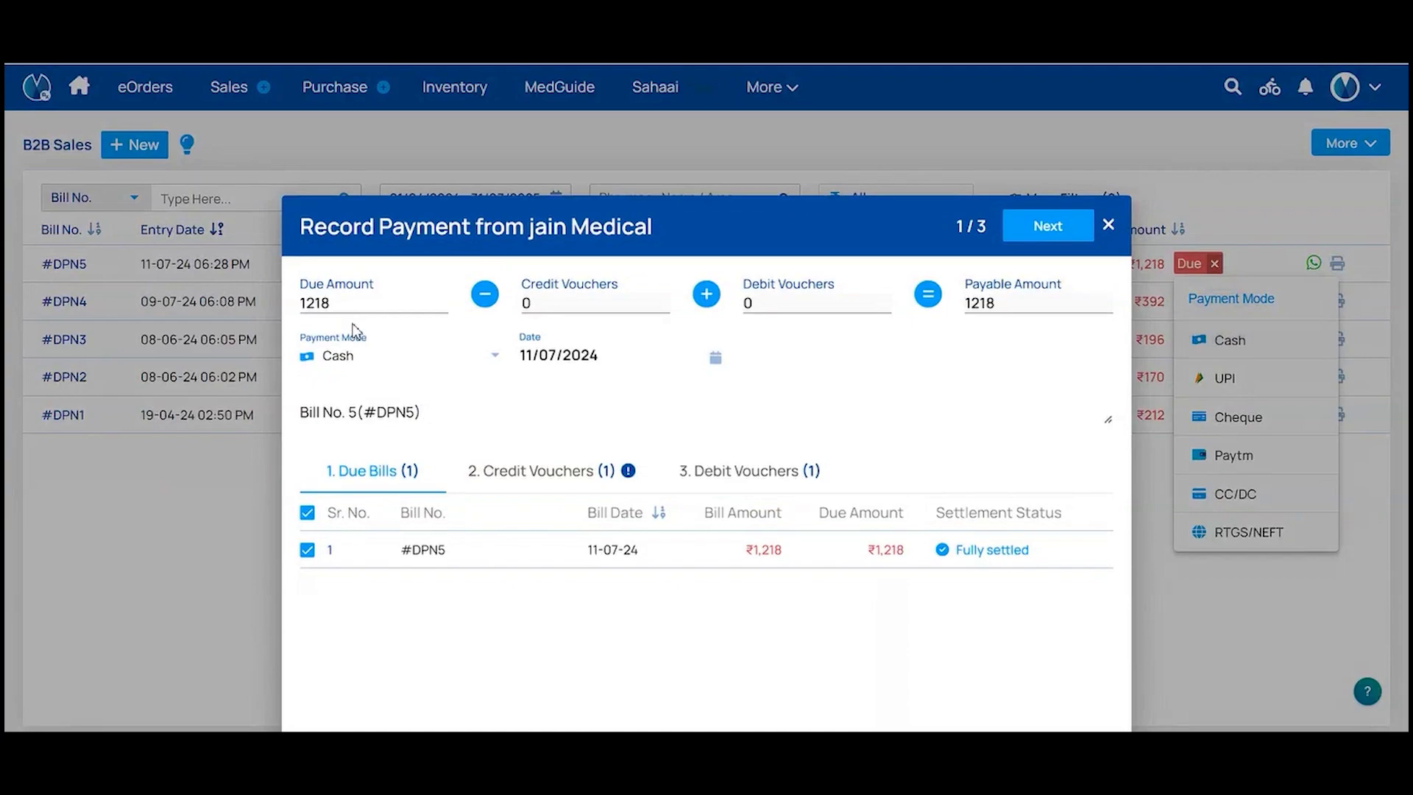
click(354, 304)
click(403, 359)
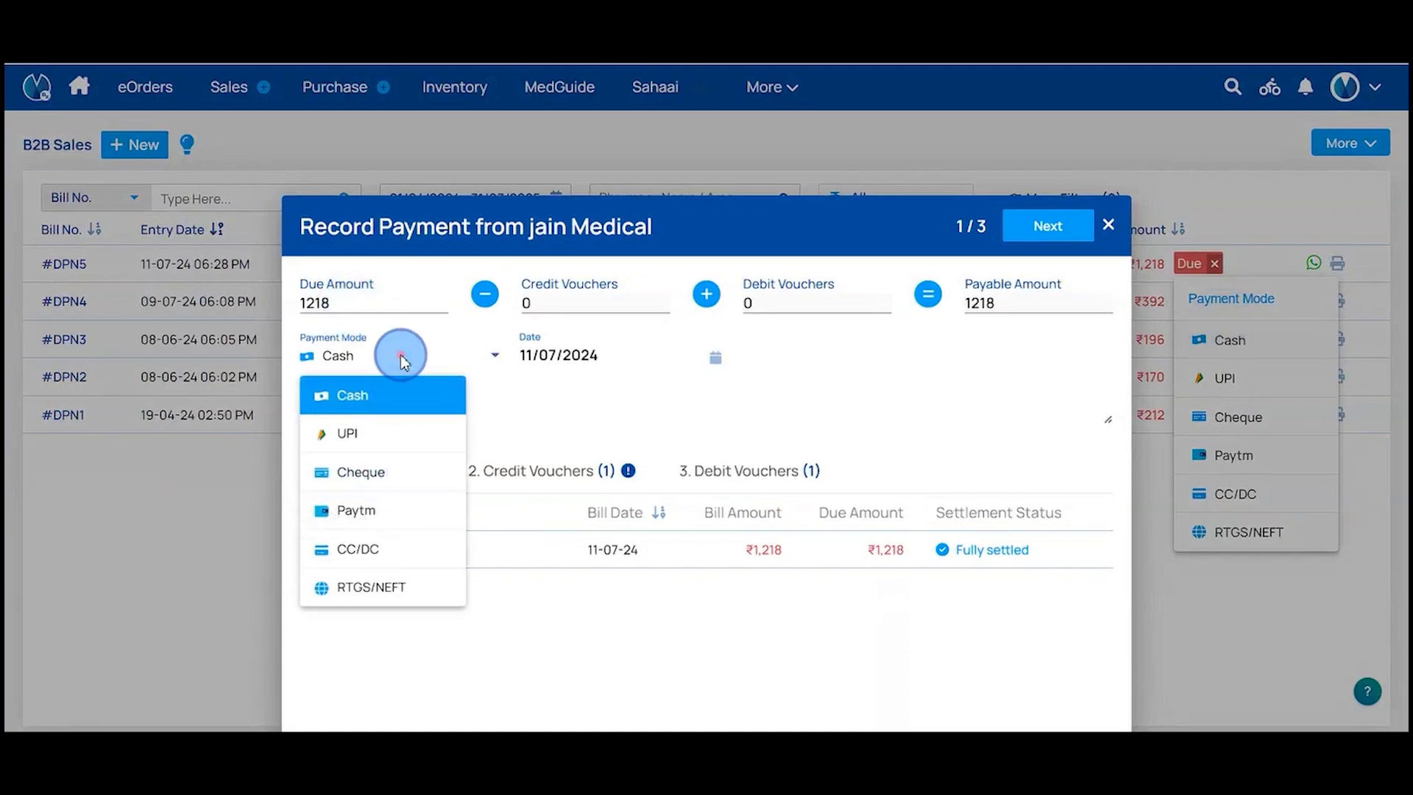
click(391, 407)
click(1050, 229)
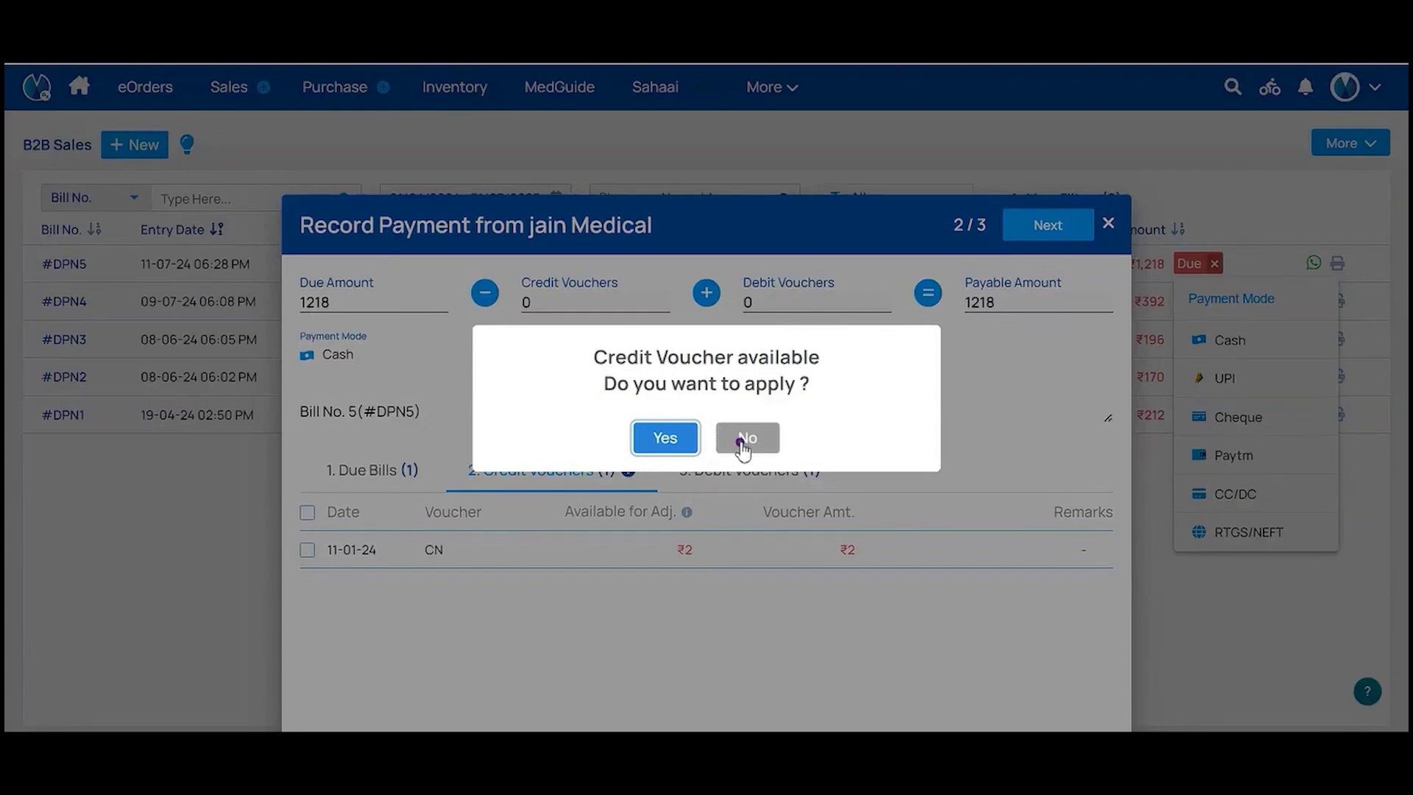
click(745, 440)
click(1028, 223)
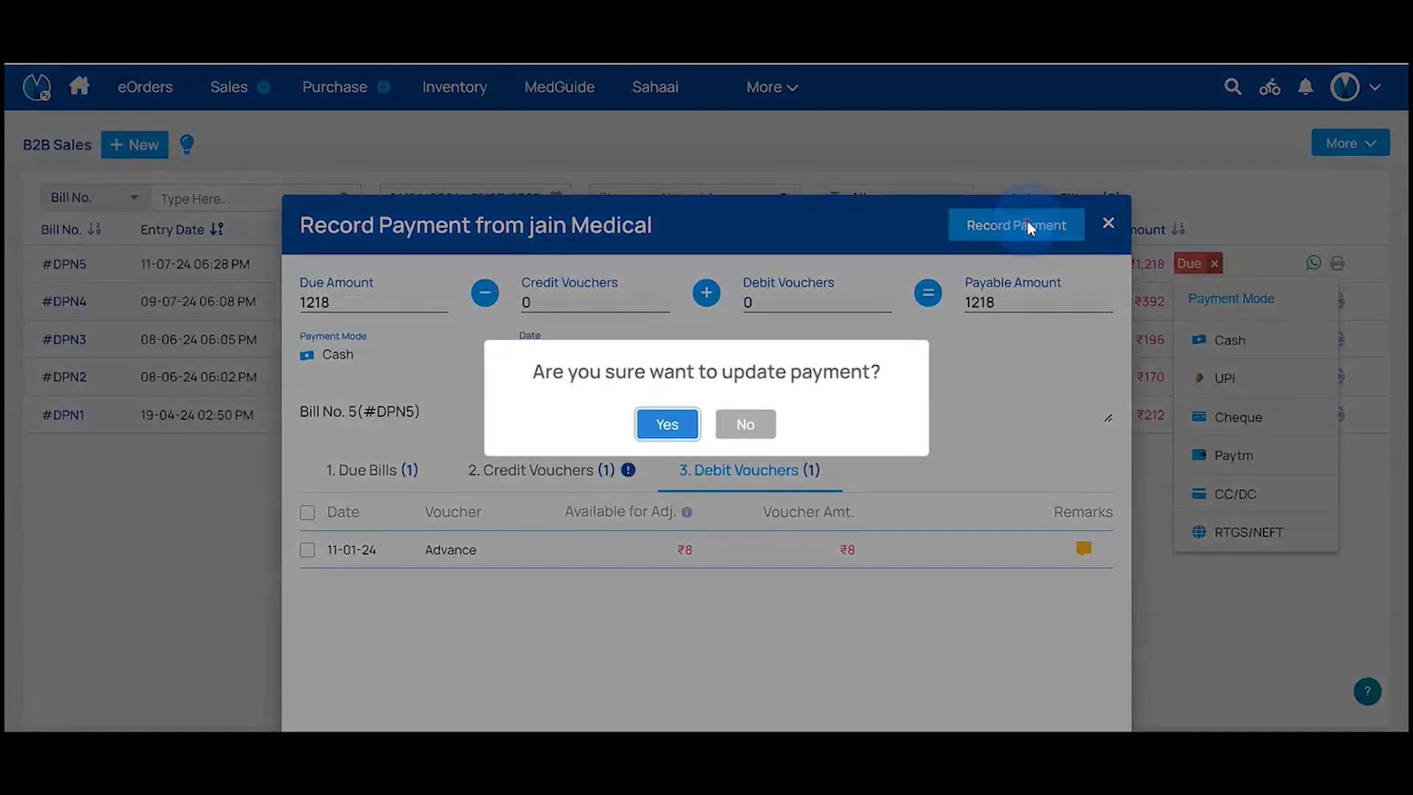
click(655, 430)
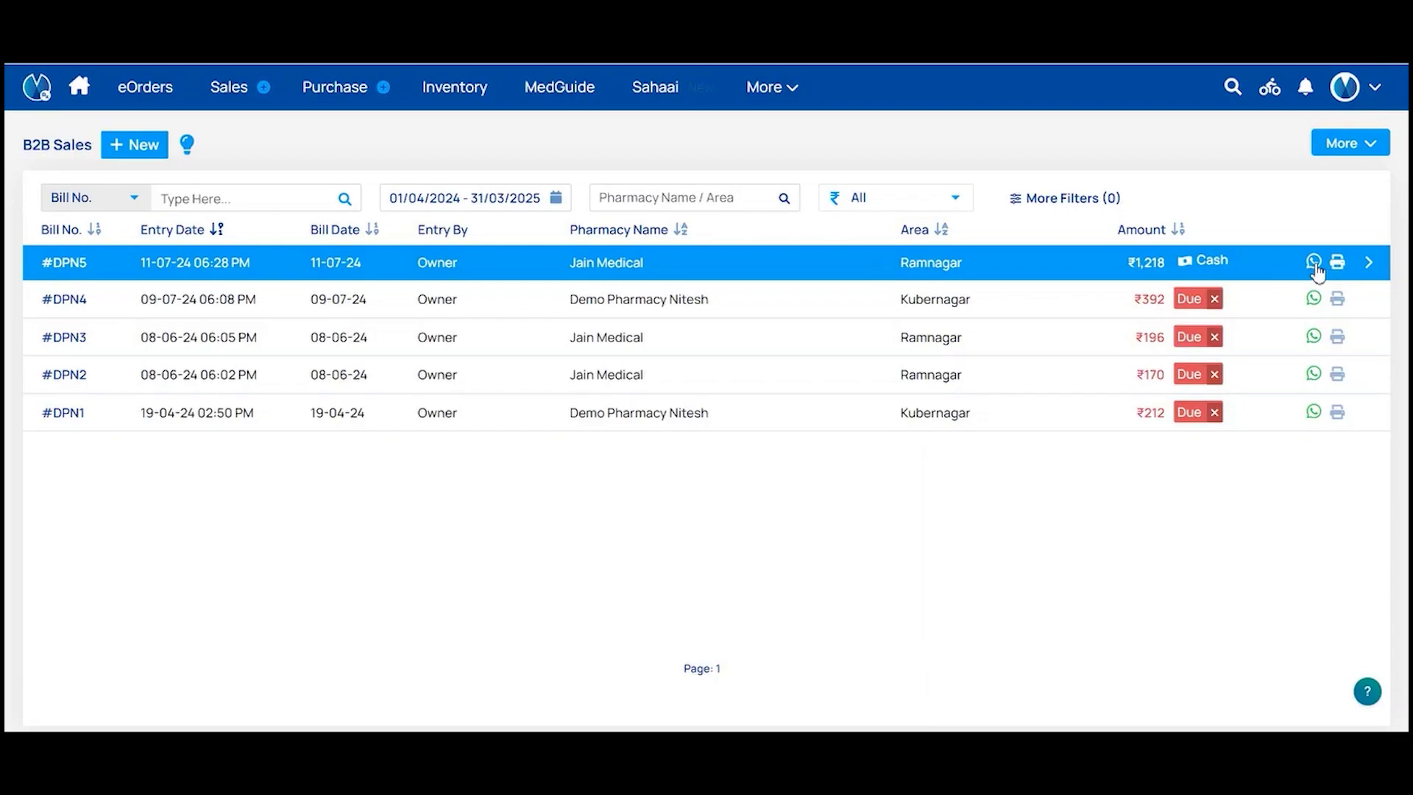
- Open the paid Jain Medical bill's details and review the additional actions available for it
click(1315, 264)
click(863, 272)
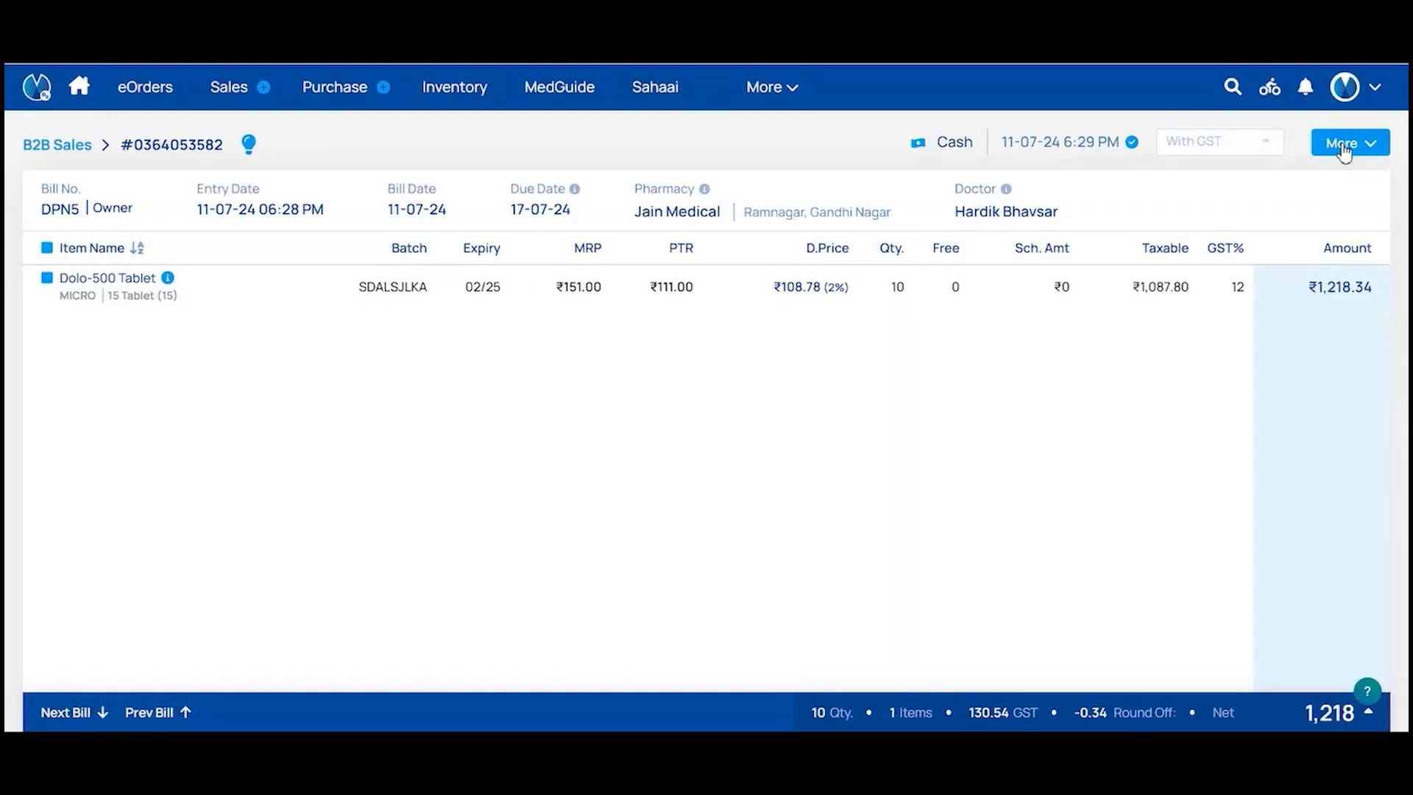
click(1344, 147)
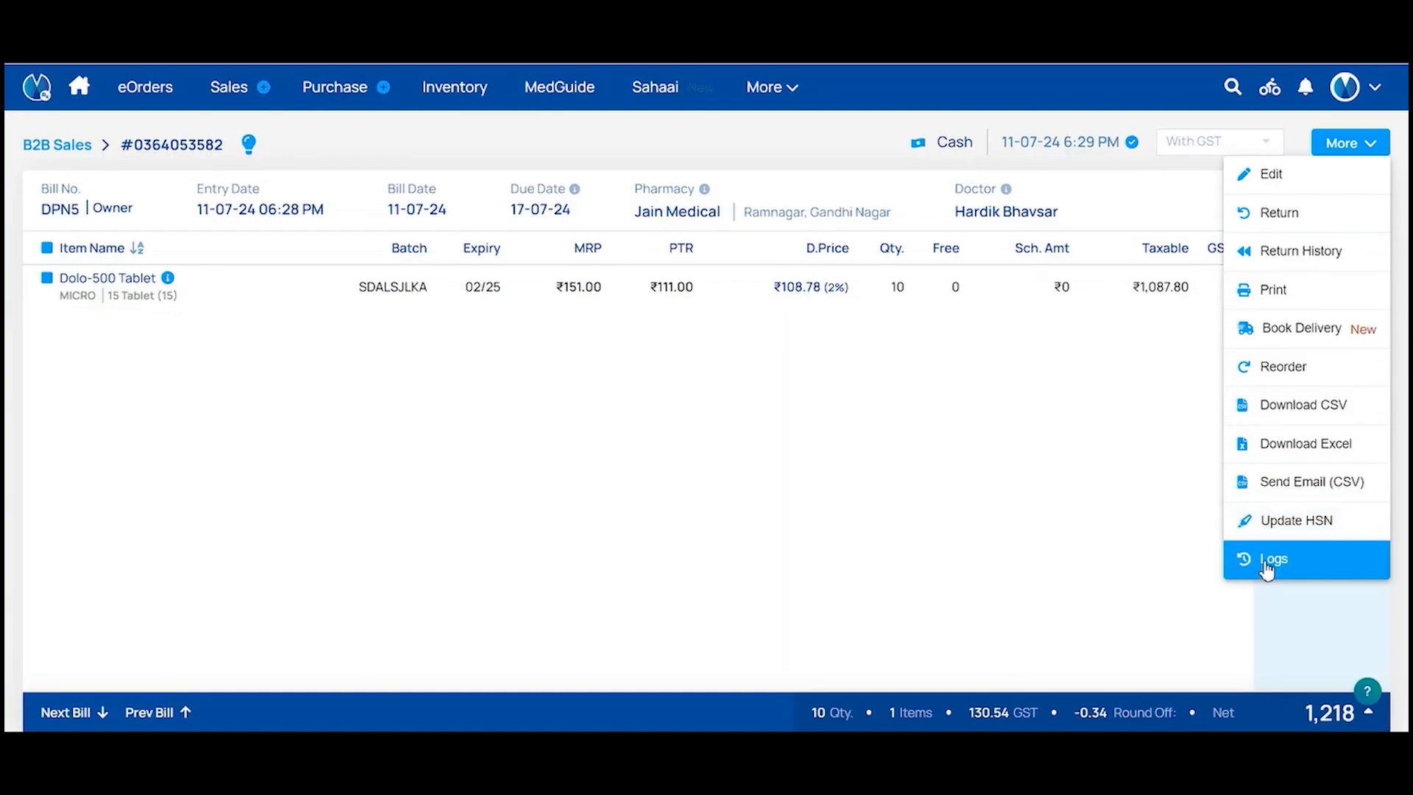
click(935, 400)
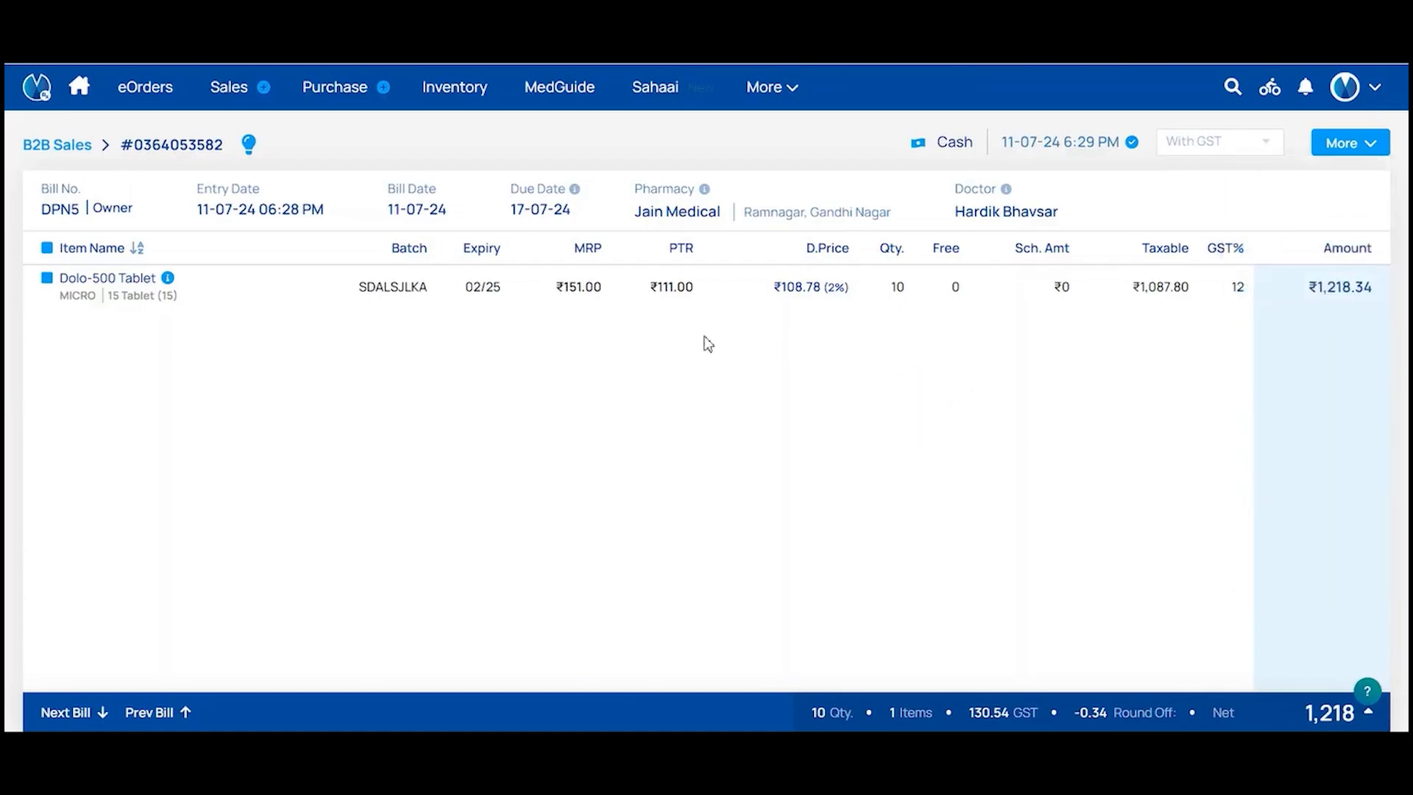